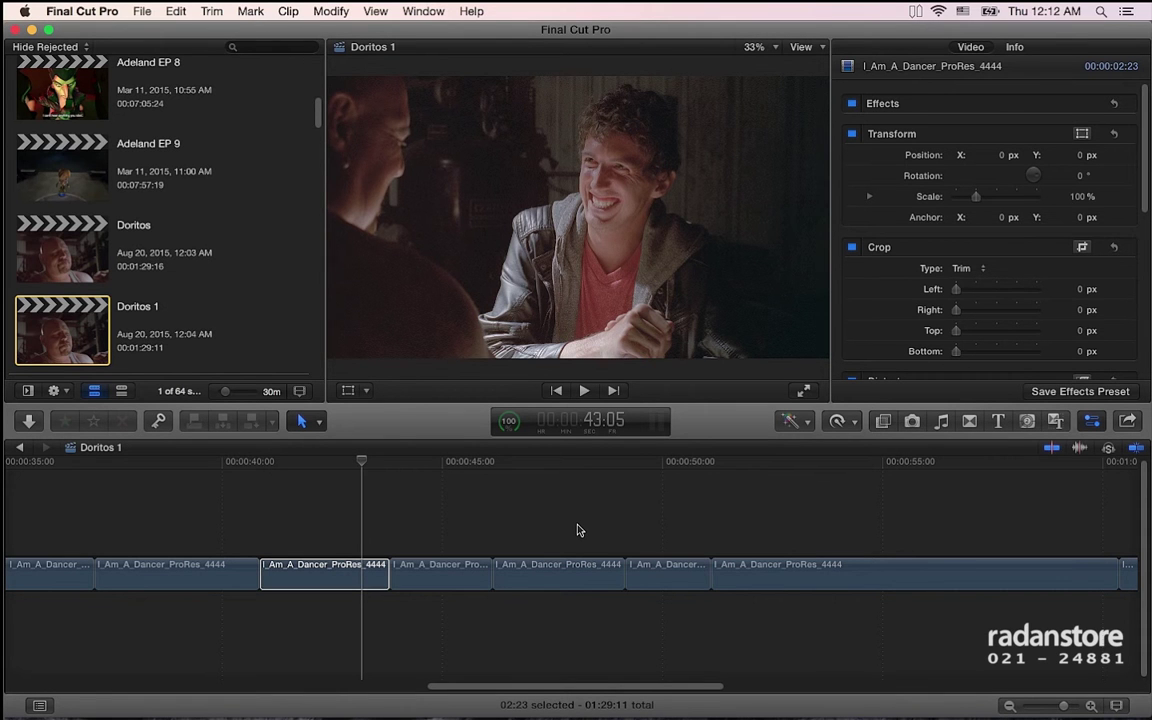
# Duplicate the Default command set as 'RadanStore' and close the Command Editor.
pyautogui.click(119, 14)
pyautogui.moveTo(117, 73)
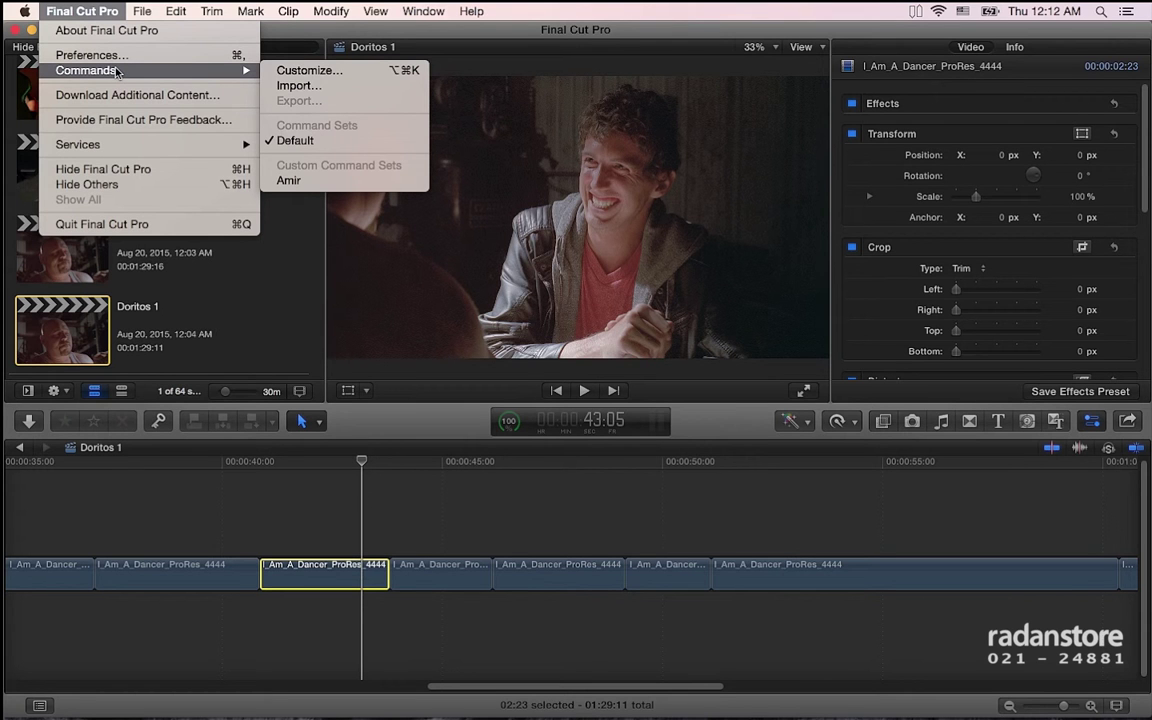
pyautogui.click(286, 74)
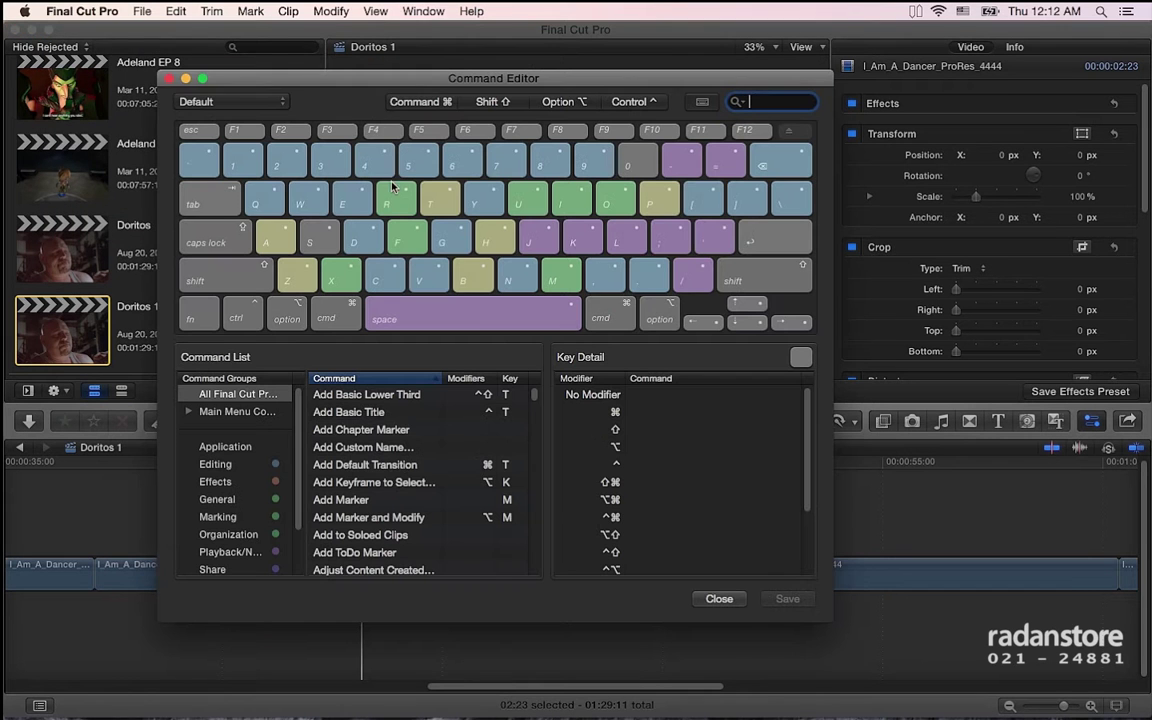
pyautogui.click(260, 104)
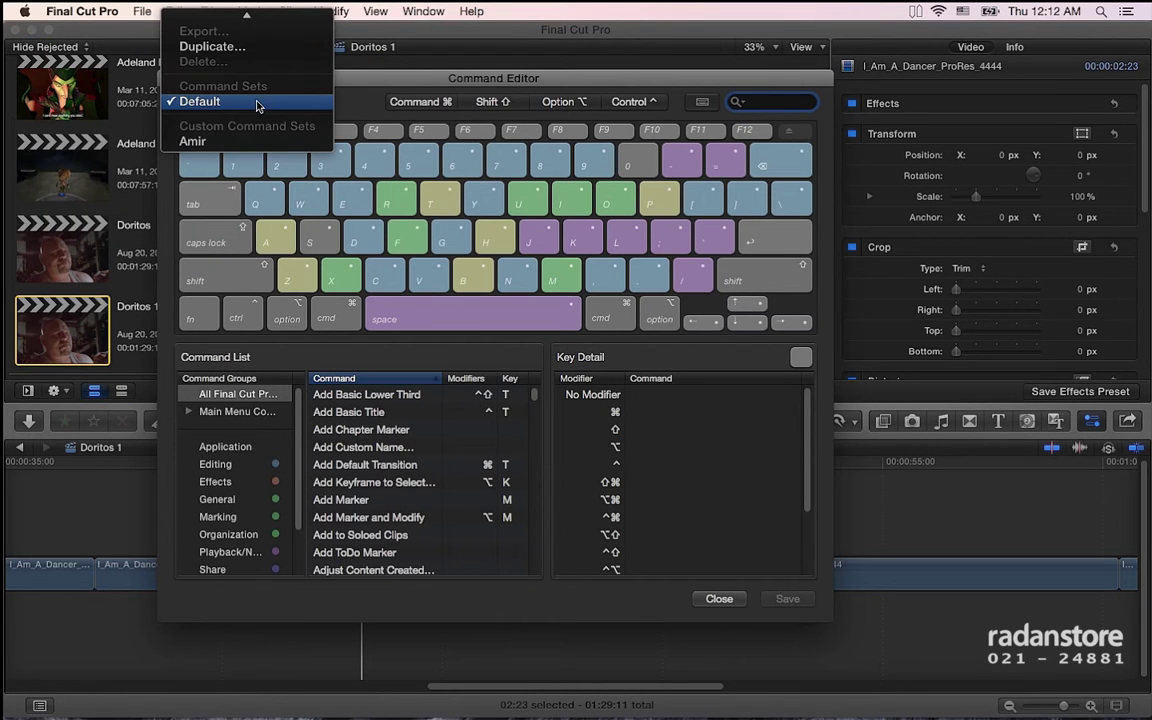
pyautogui.click(212, 47)
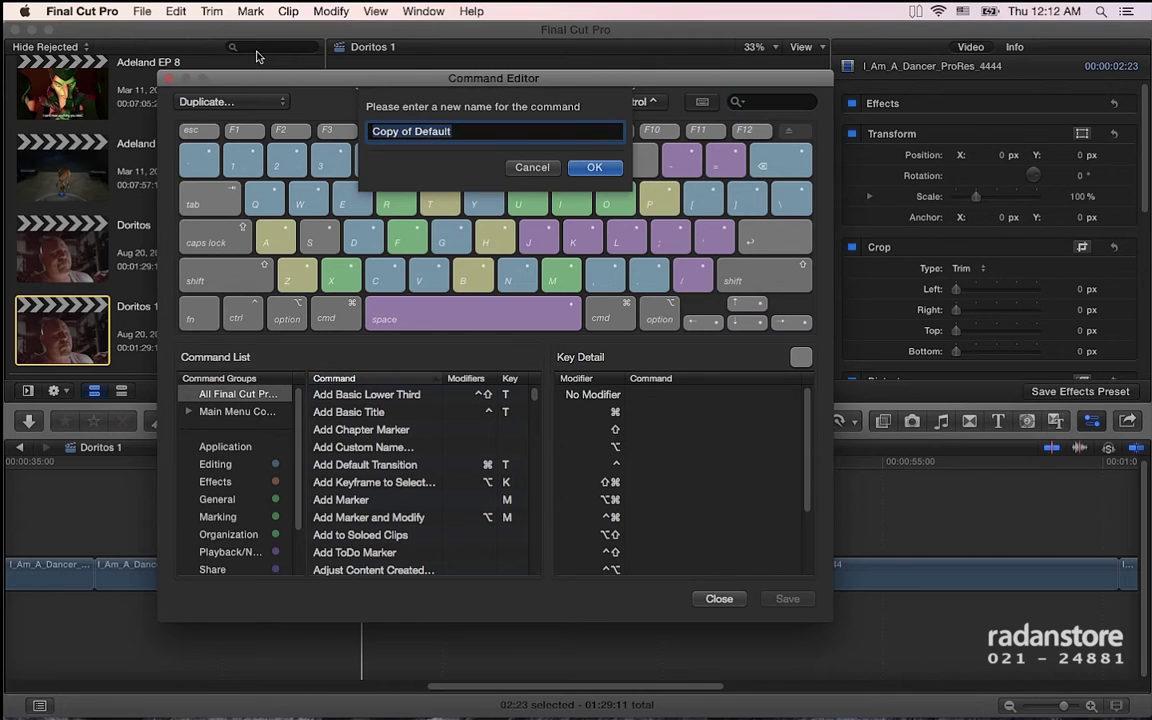
pyautogui.write('RadanStore')
pyautogui.click(594, 167)
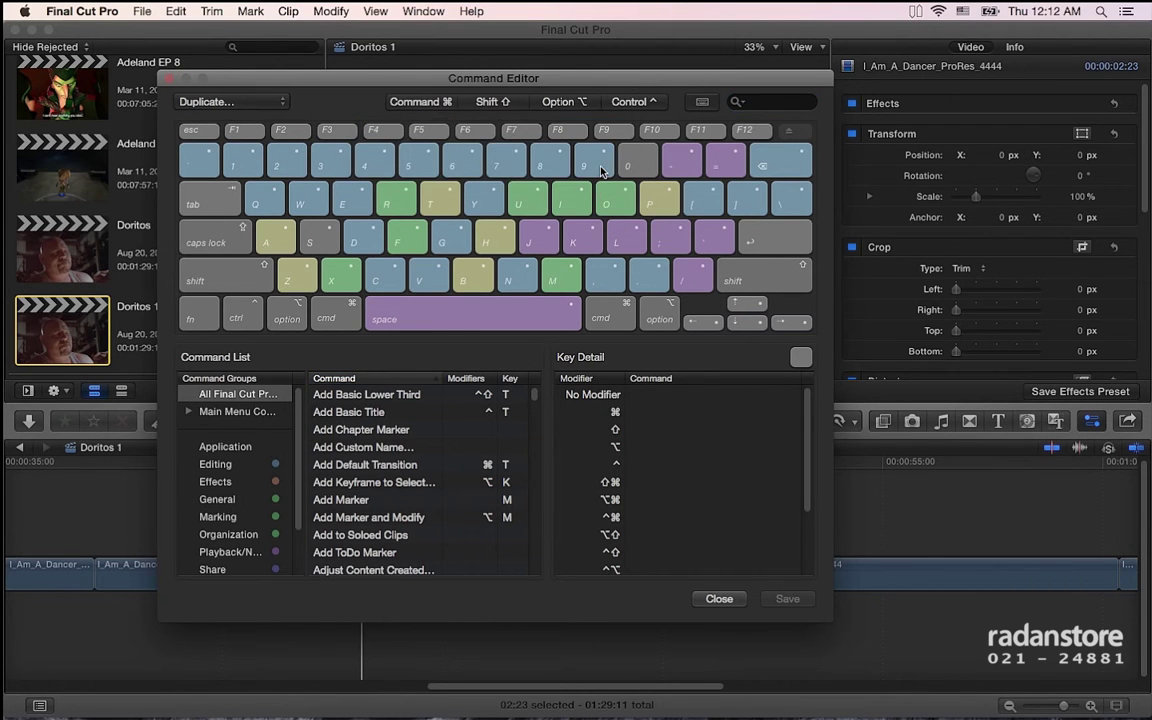
pyautogui.moveTo(556, 88); pyautogui.dragTo(501, 91)
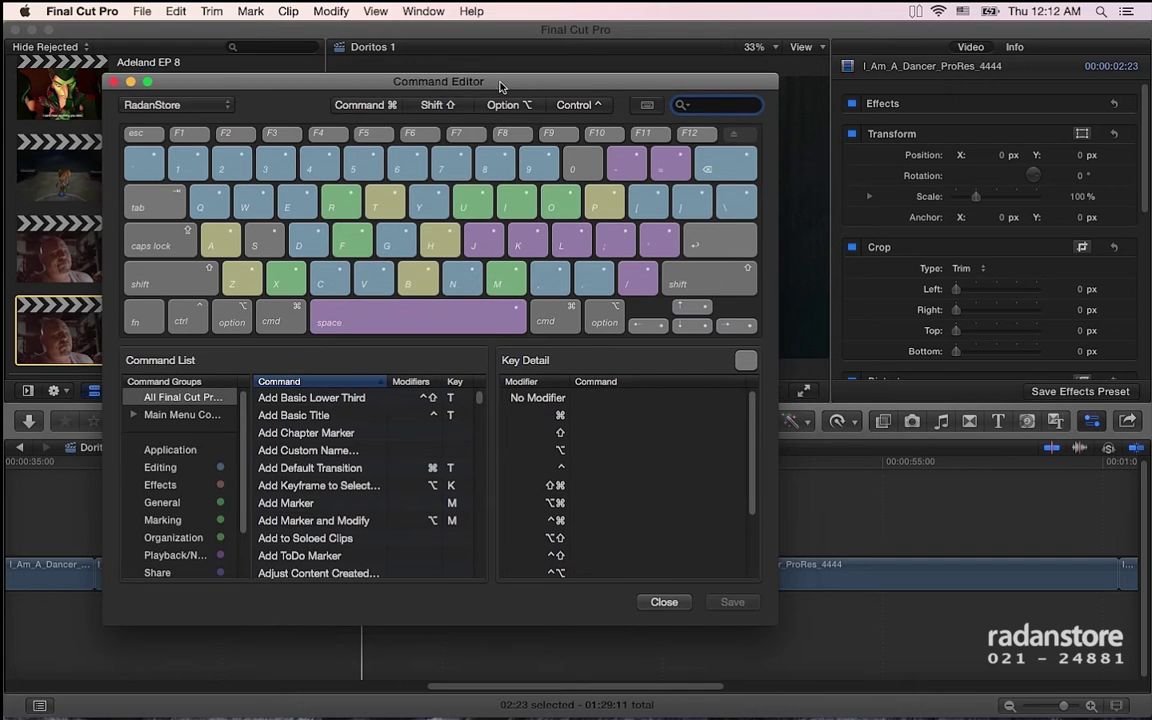
pyautogui.click(665, 603)
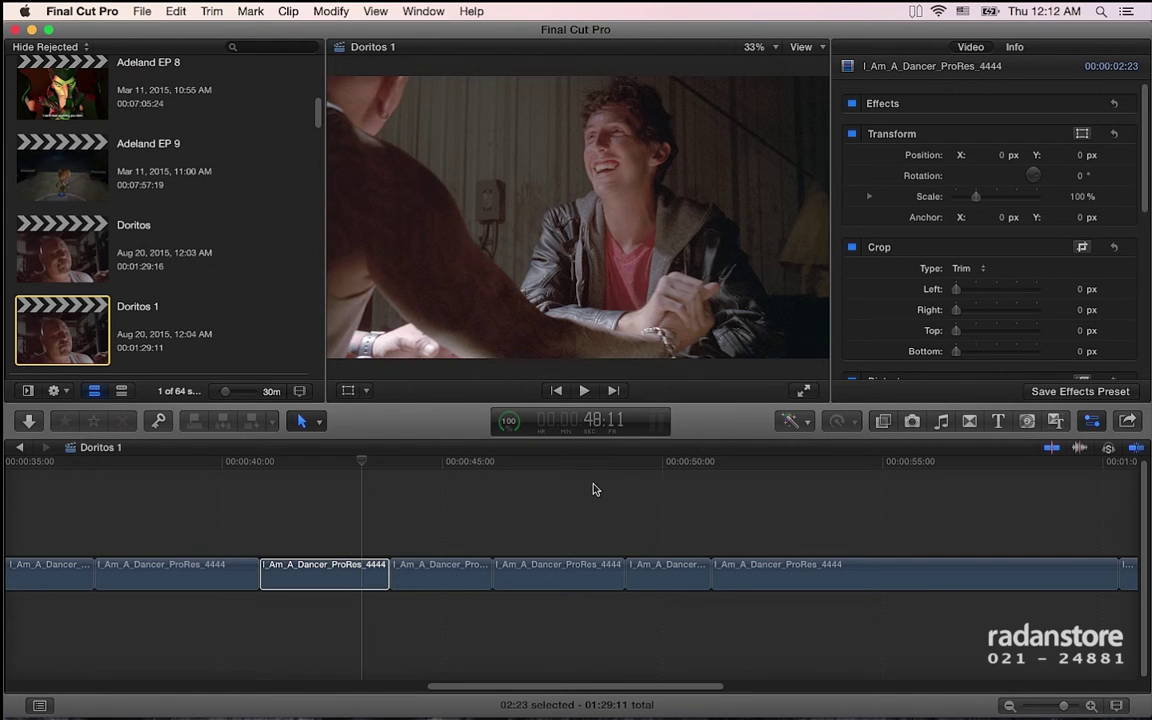
# Zoom the timeline around the playhead and select the I_Am_A_Dancer_ProRes_4444 clip's end edit point.
pyautogui.click(594, 489)
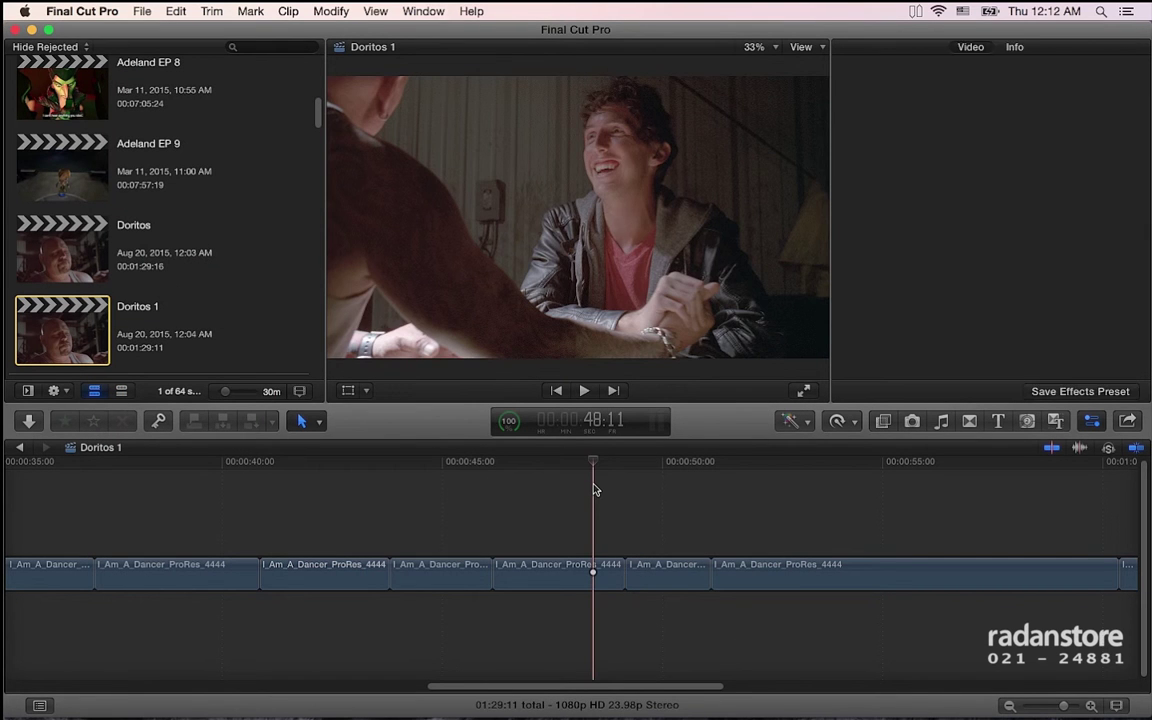
pyautogui.press('super+minus')
pyautogui.press('super+minus')
pyautogui.press('super+equal')
pyautogui.press('super+equal')
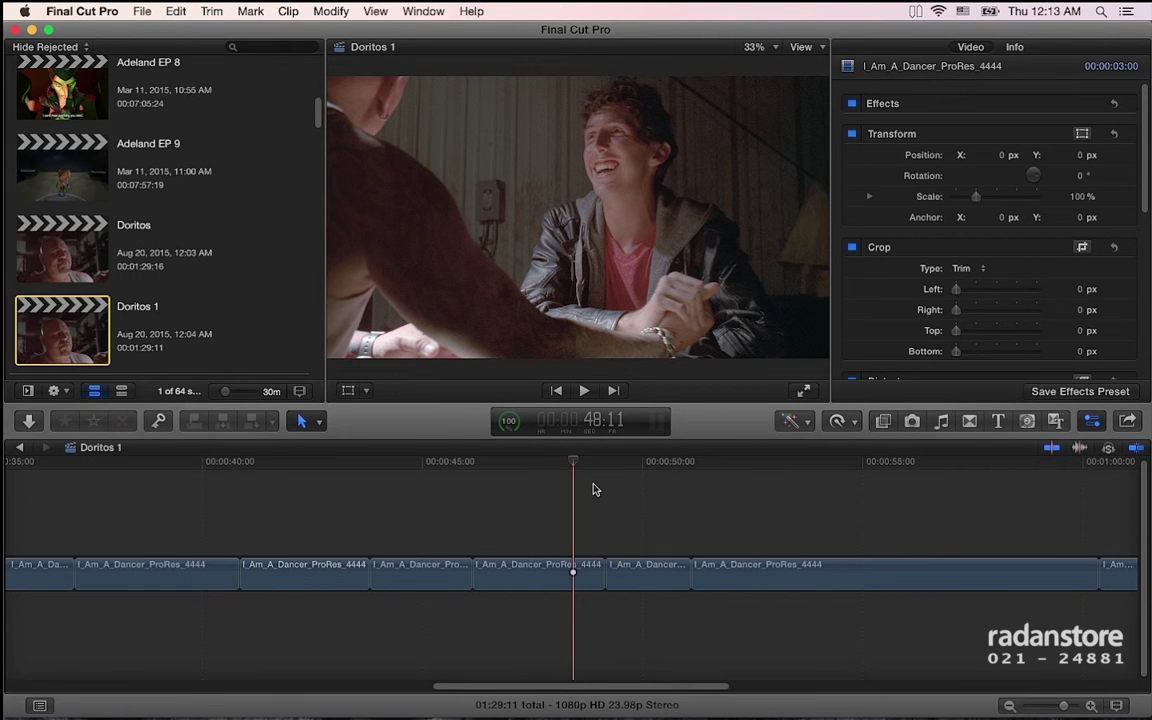
pyautogui.click(523, 577)
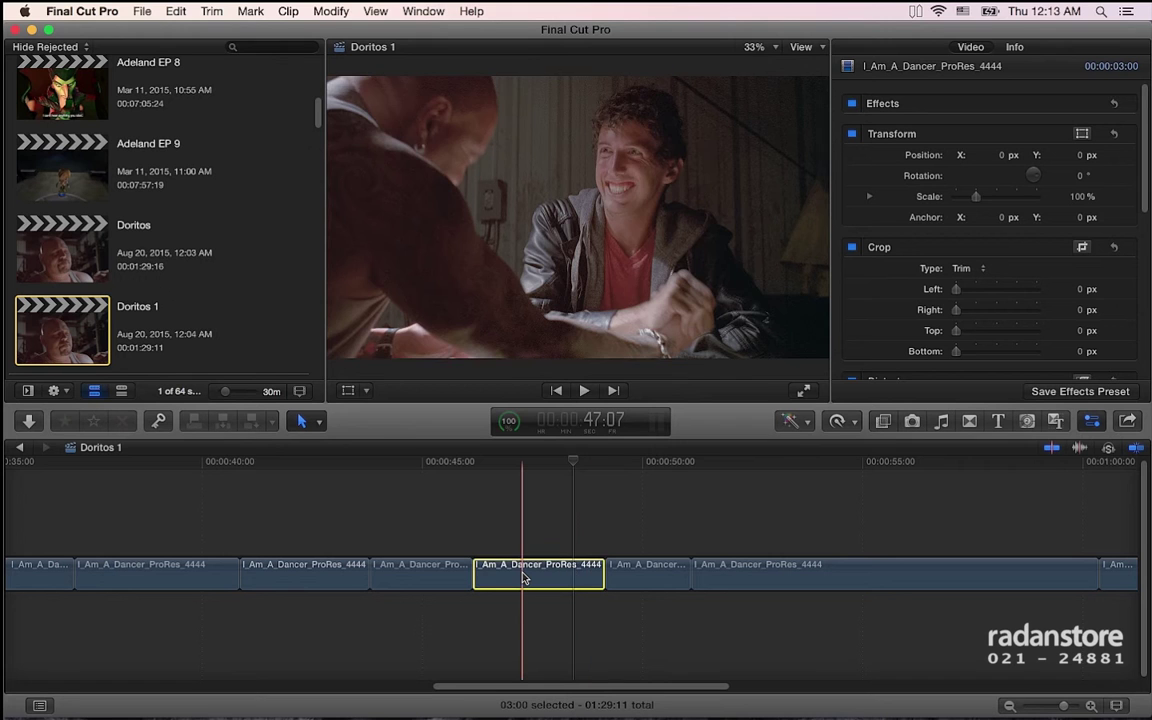
pyautogui.press('+')
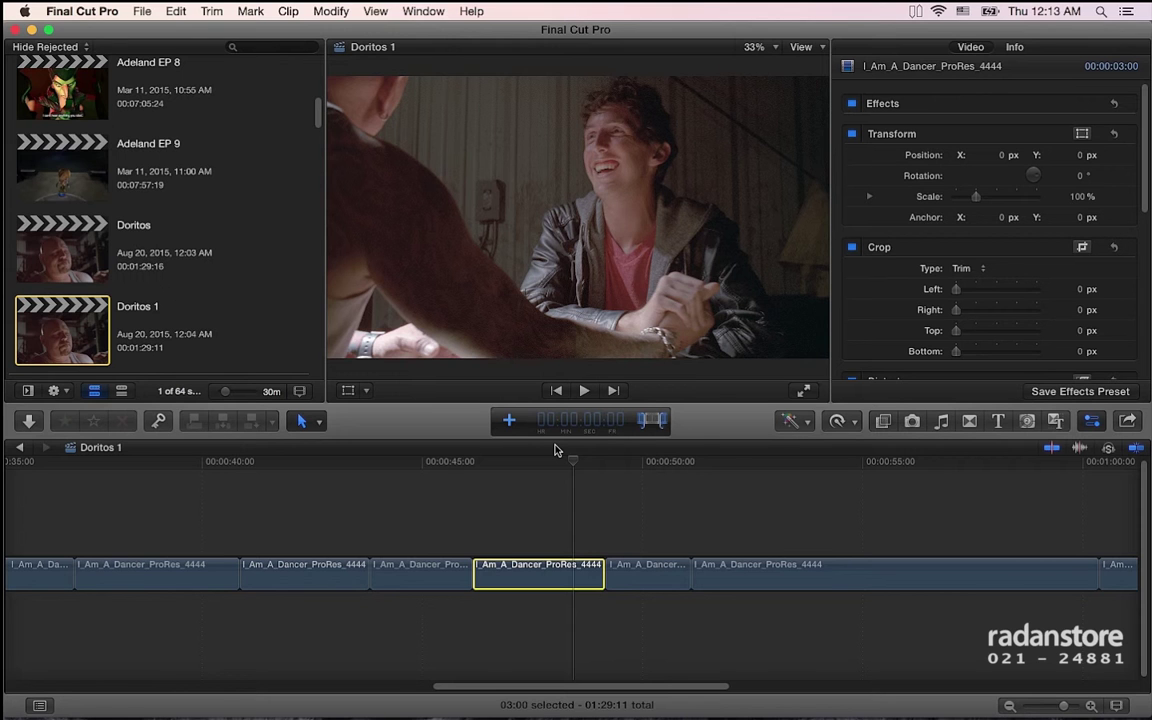
pyautogui.click(603, 578)
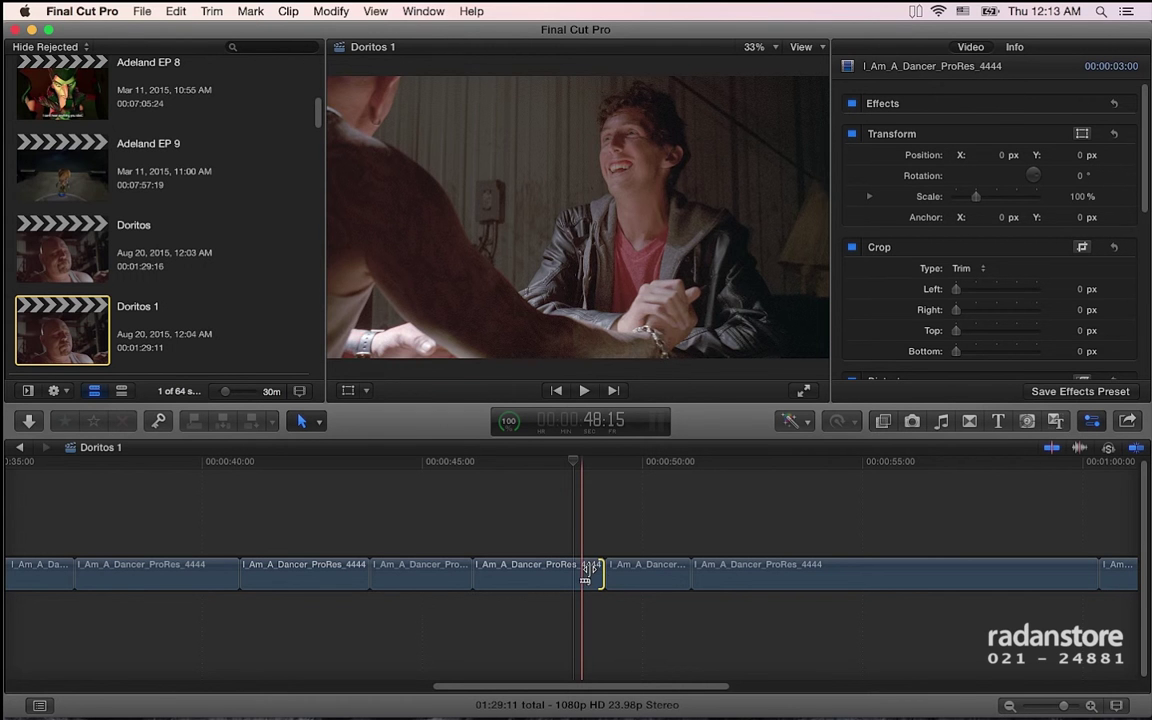
# Reopen the Command Editor and compare the equals and minus keys' assignments, including Zoom Out.
pyautogui.click(82, 11)
pyautogui.moveTo(96, 74)
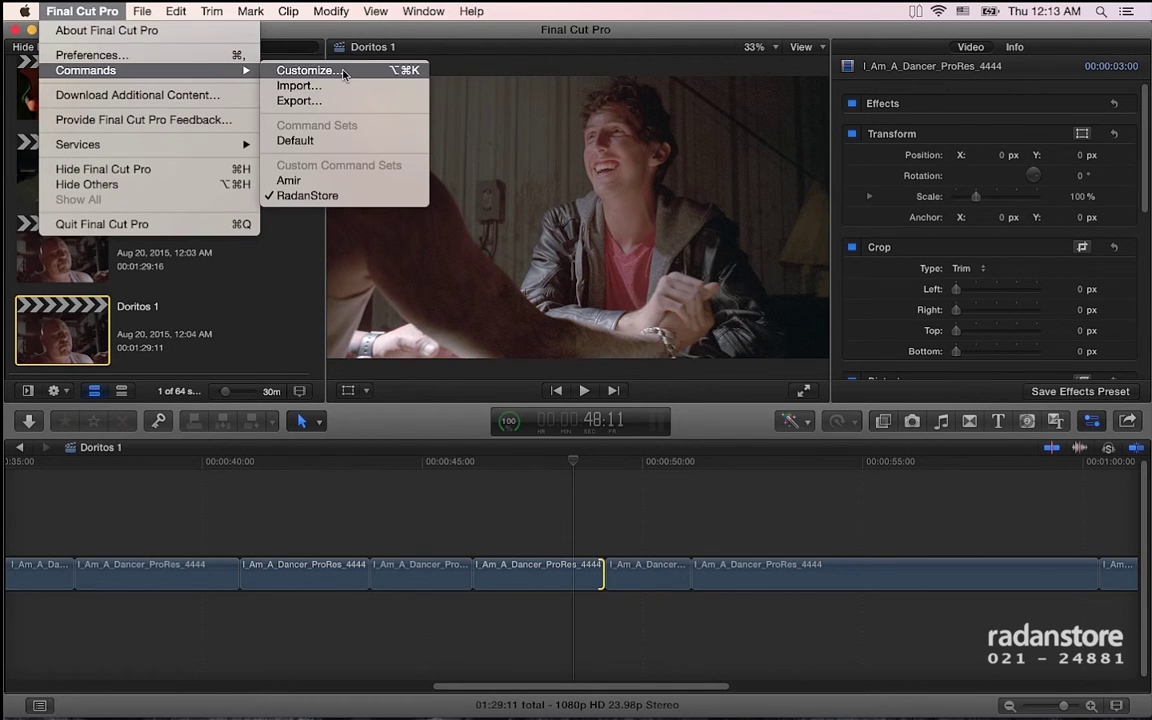
pyautogui.click(342, 74)
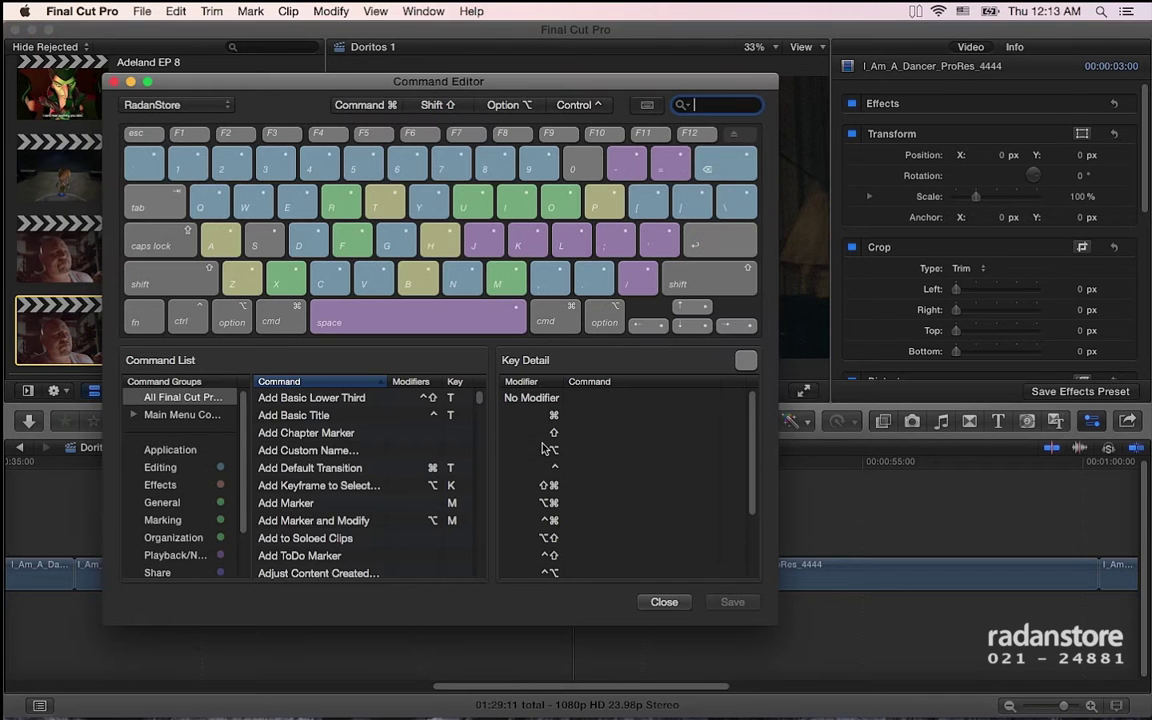
pyautogui.click(661, 168)
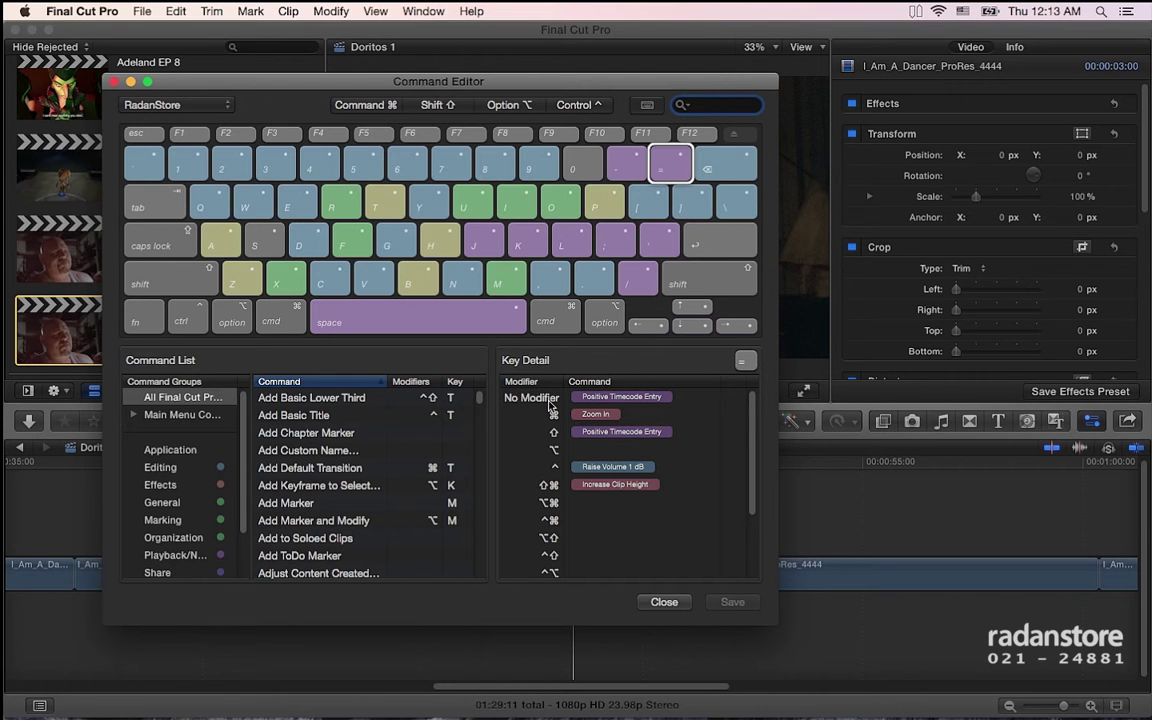
pyautogui.click(630, 166)
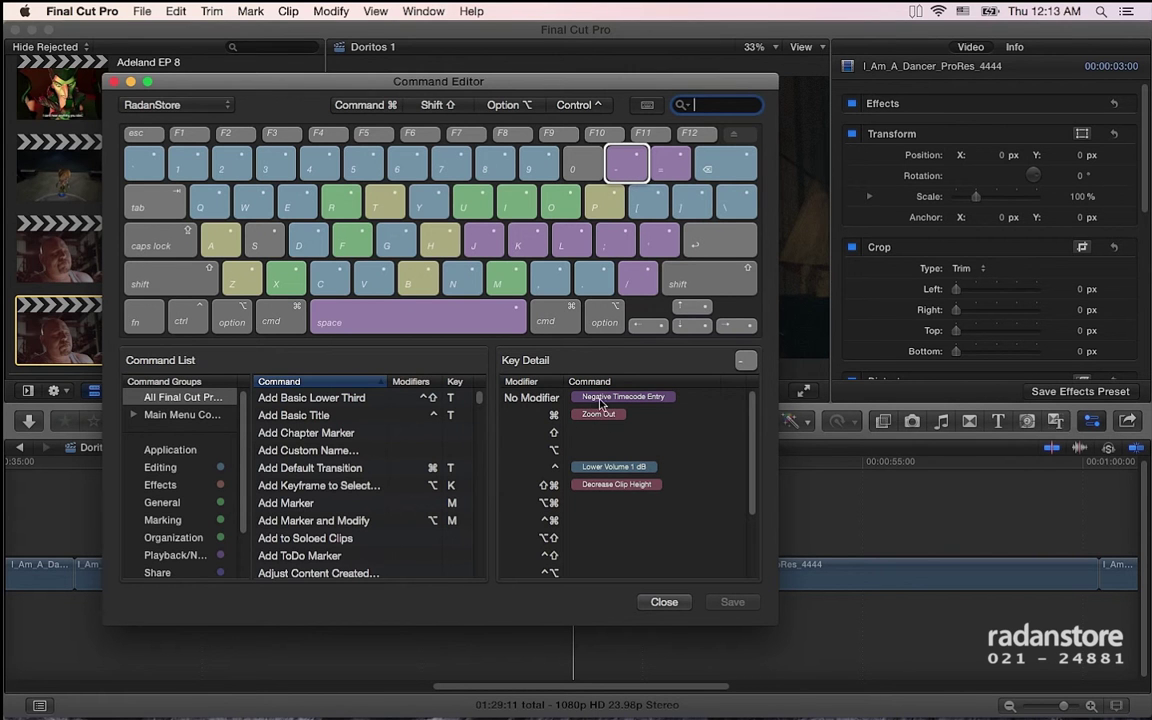
pyautogui.click(671, 170)
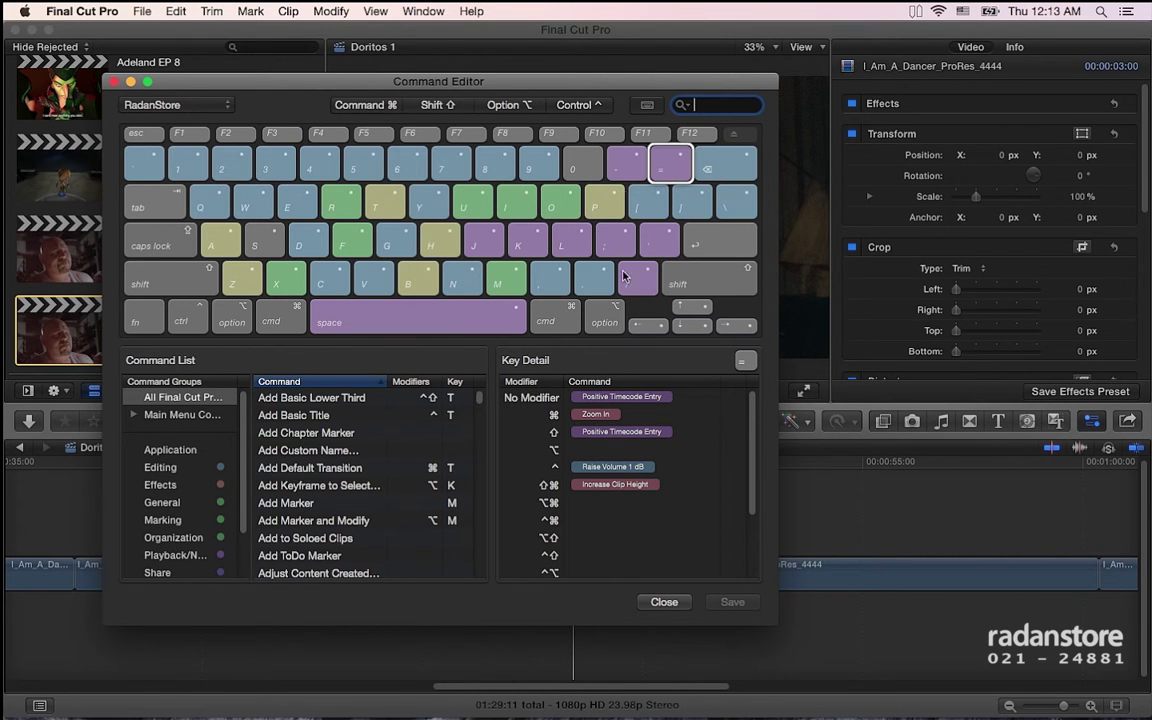
pyautogui.press('-')
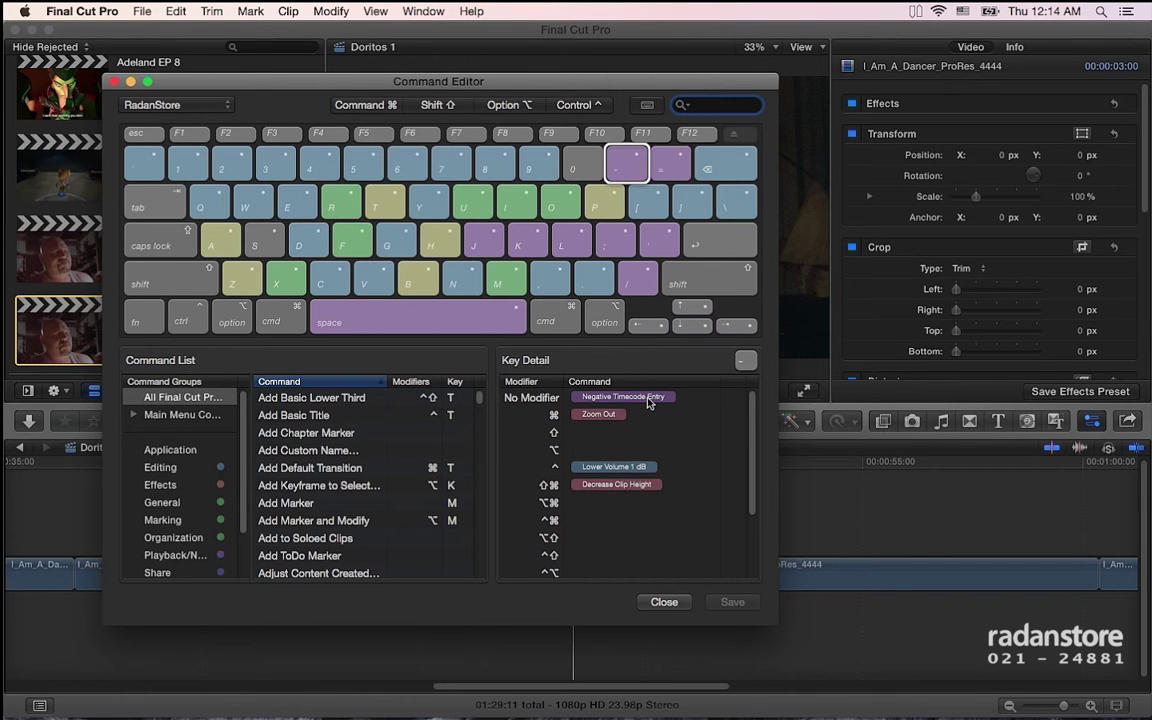
# Remove Negative Timecode Entry from plain minus and Positive Timecode Entry from plain equals.
pyautogui.moveTo(648, 403)
pyautogui.mouseDown()
pyautogui.moveTo(635, 410)
pyautogui.moveTo(643, 432)
pyautogui.moveTo(628, 403)
pyautogui.moveTo(619, 420)
pyautogui.mouseUp()
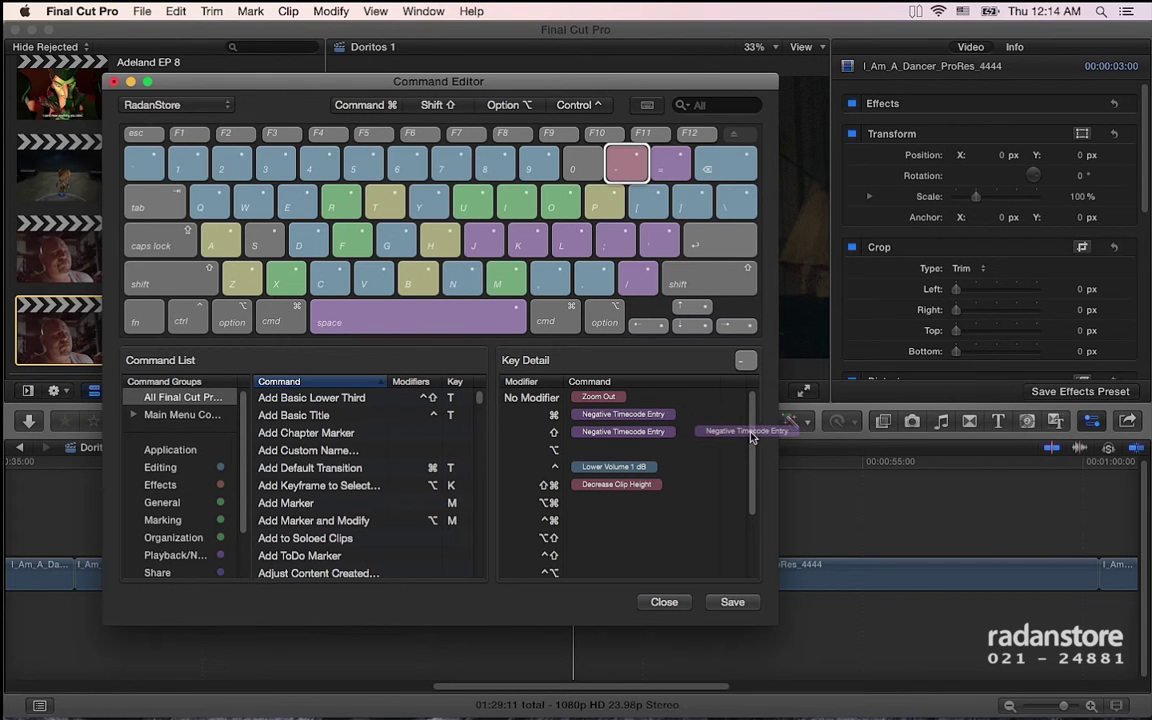
pyautogui.moveTo(660, 441); pyautogui.dragTo(750, 432)
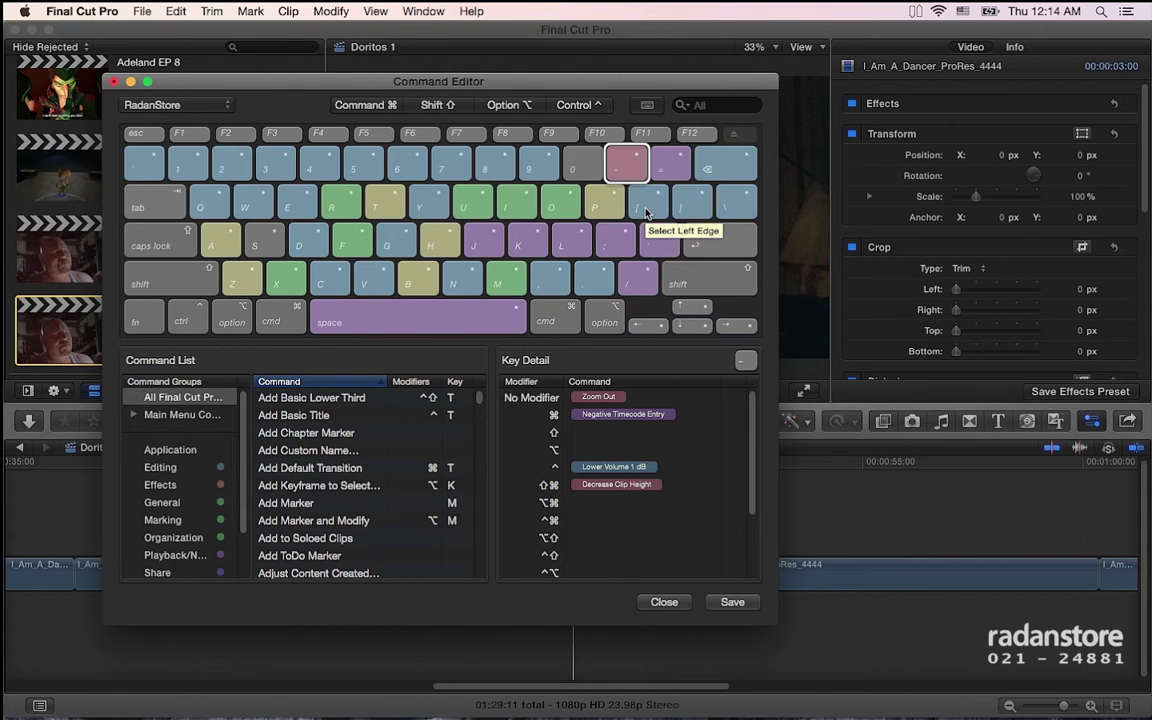
pyautogui.click(670, 163)
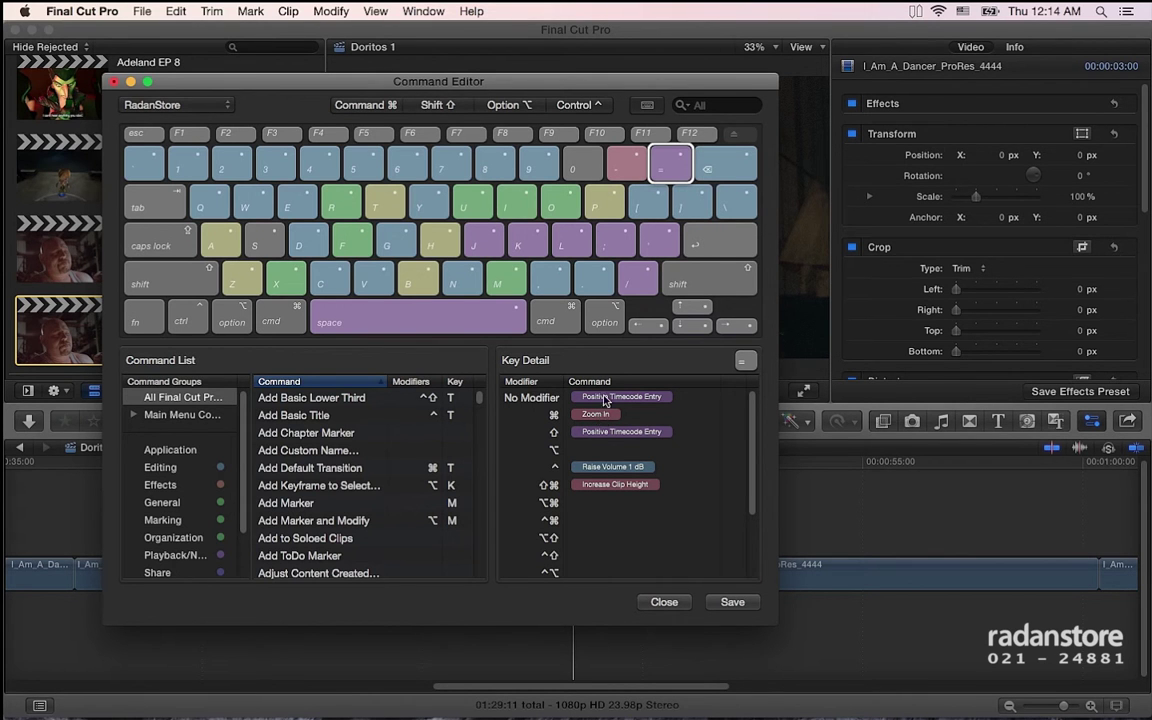
pyautogui.moveTo(601, 420); pyautogui.dragTo(603, 414)
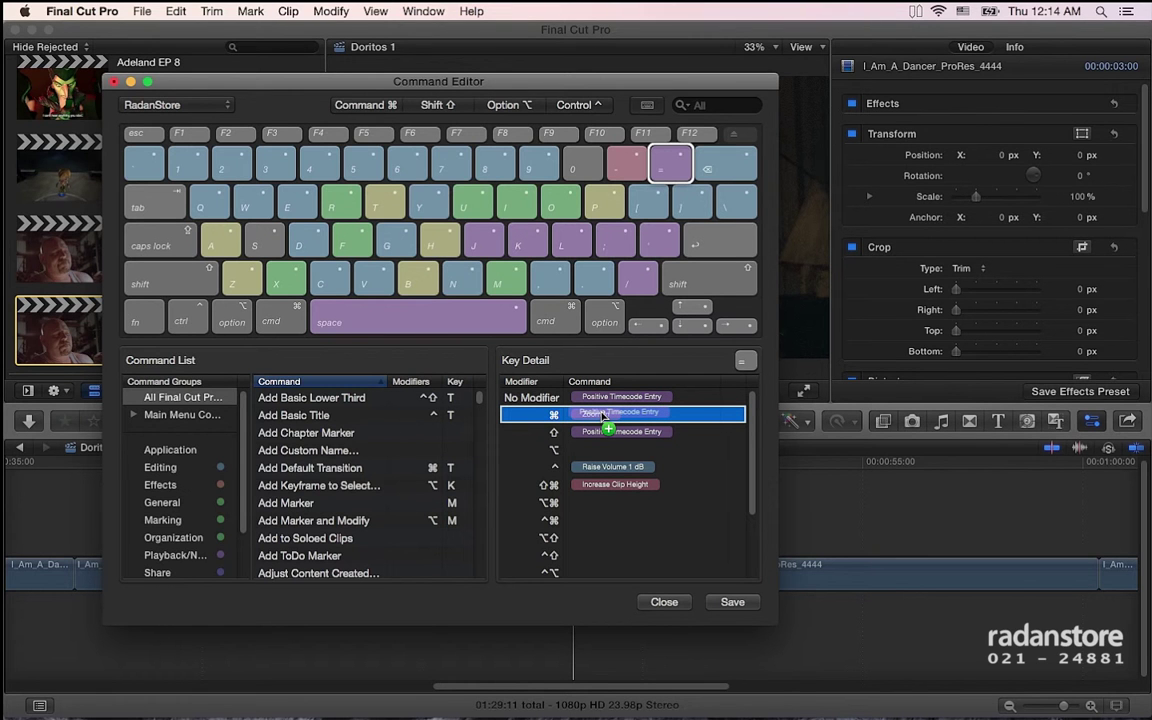
pyautogui.moveTo(603, 414); pyautogui.dragTo(593, 412)
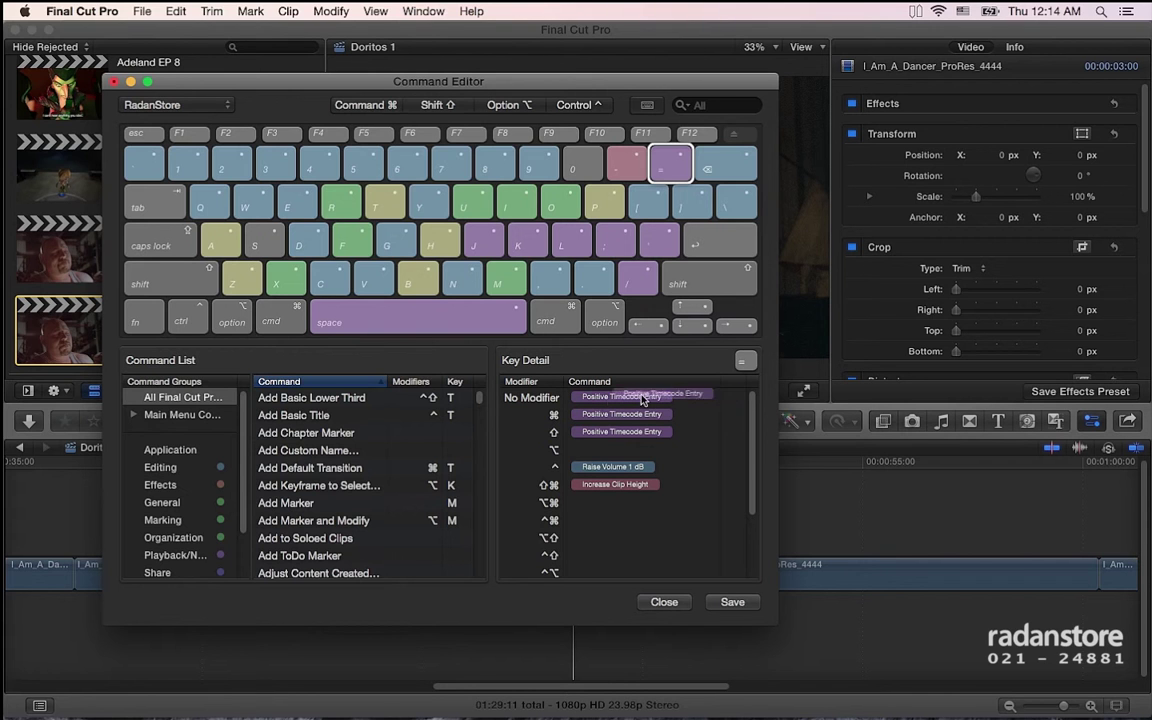
pyautogui.moveTo(598, 402)
pyautogui.mouseDown()
pyautogui.moveTo(767, 408)
pyautogui.moveTo(690, 363)
pyautogui.mouseUp()
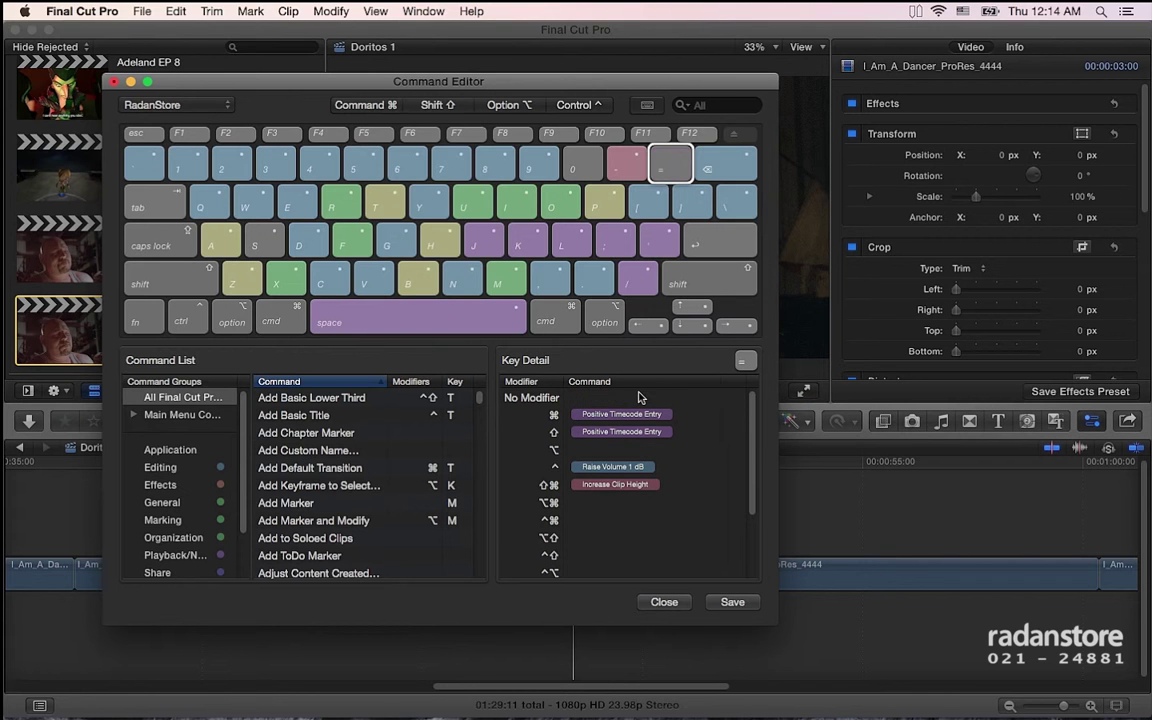
# Search the command list for 'zoom' and assign Zoom In to the unmodified equals key.
pyautogui.click(704, 105)
pyautogui.write('zoo')
pyautogui.write('m')
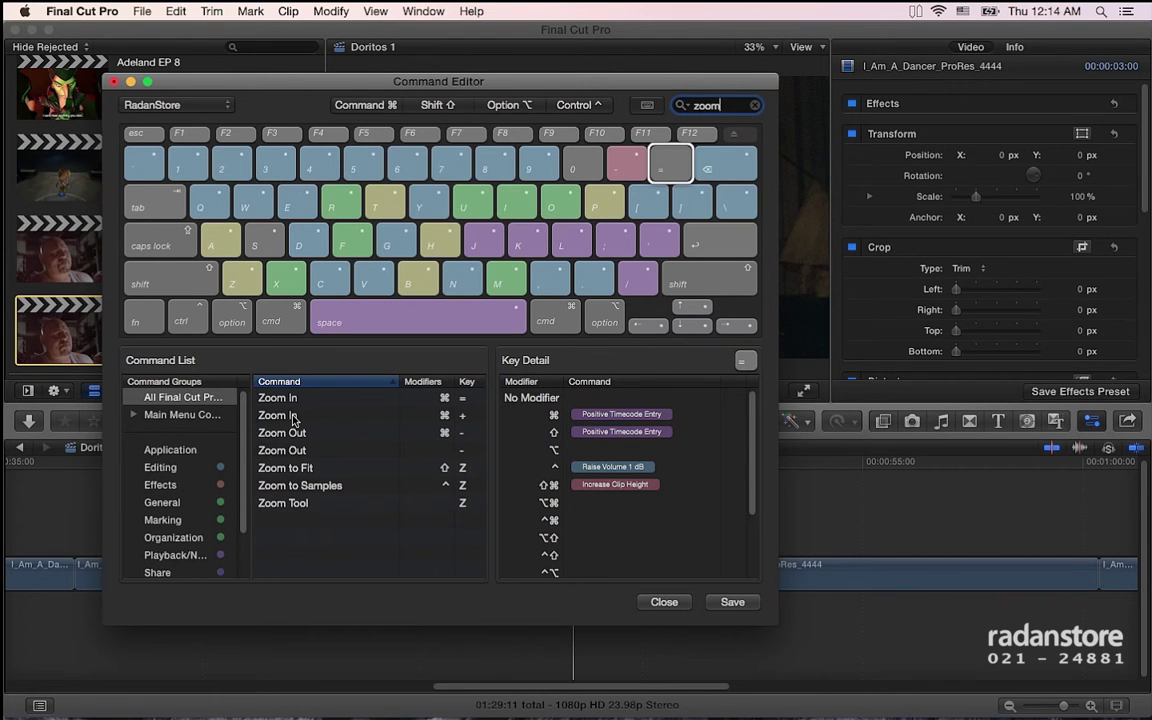
pyautogui.click(292, 416)
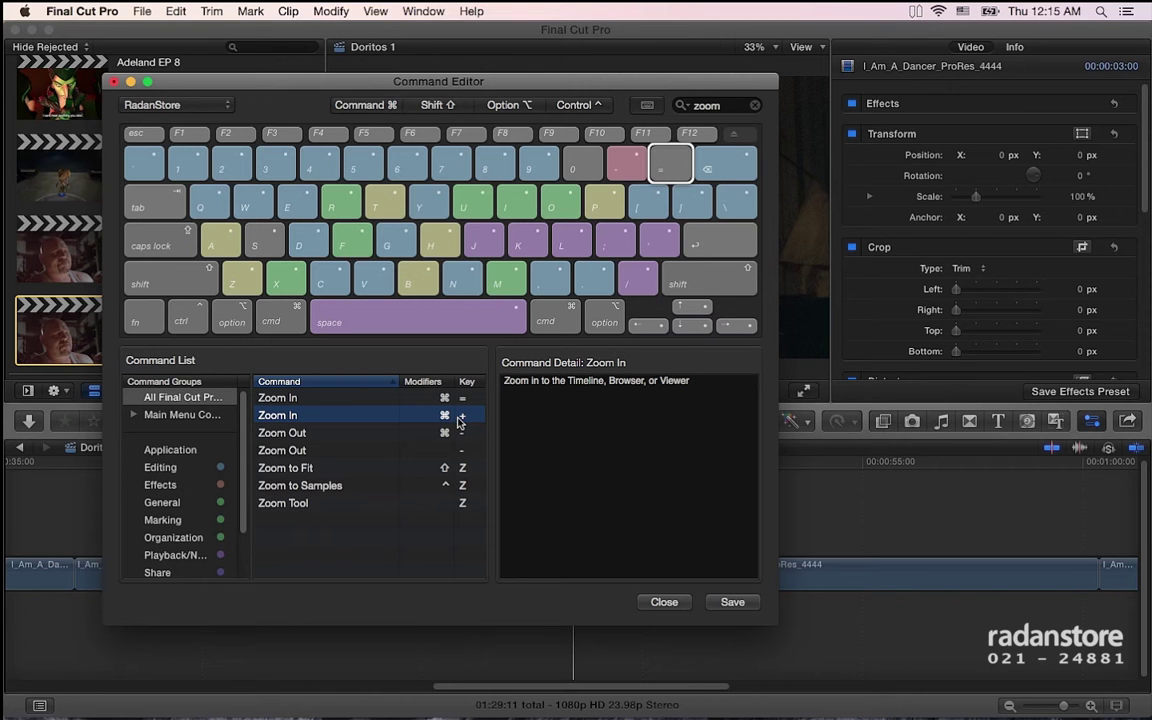
pyautogui.moveTo(262, 397); pyautogui.dragTo(663, 173)
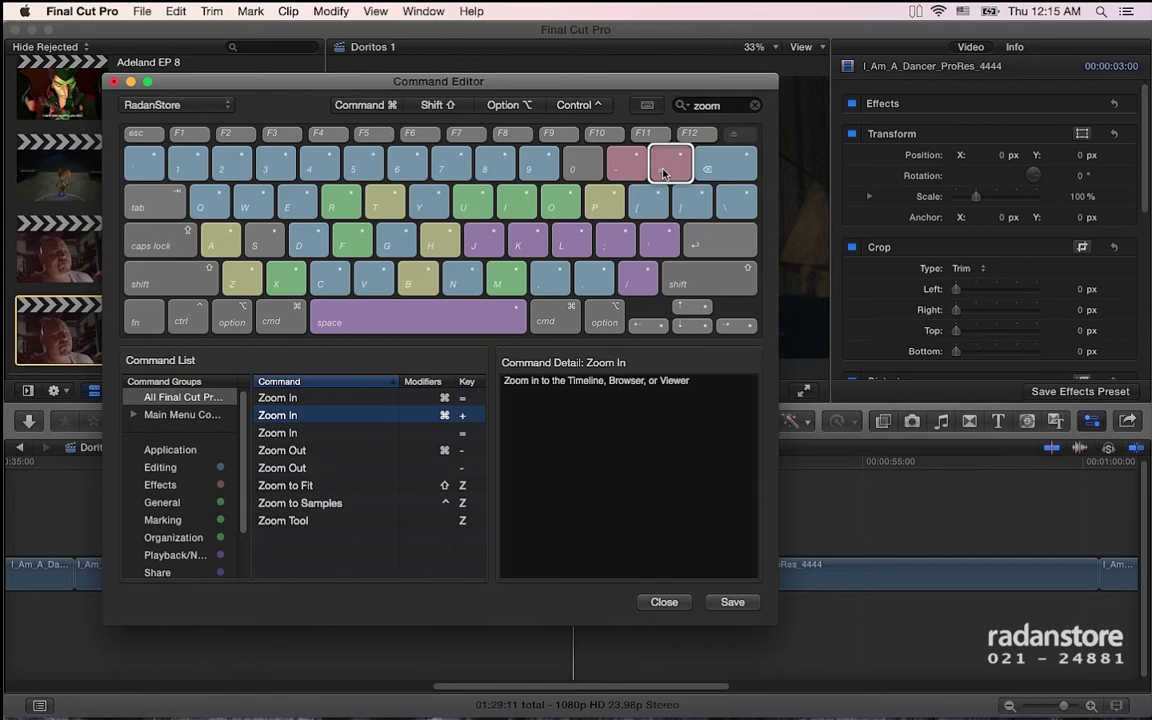
pyautogui.click(663, 173)
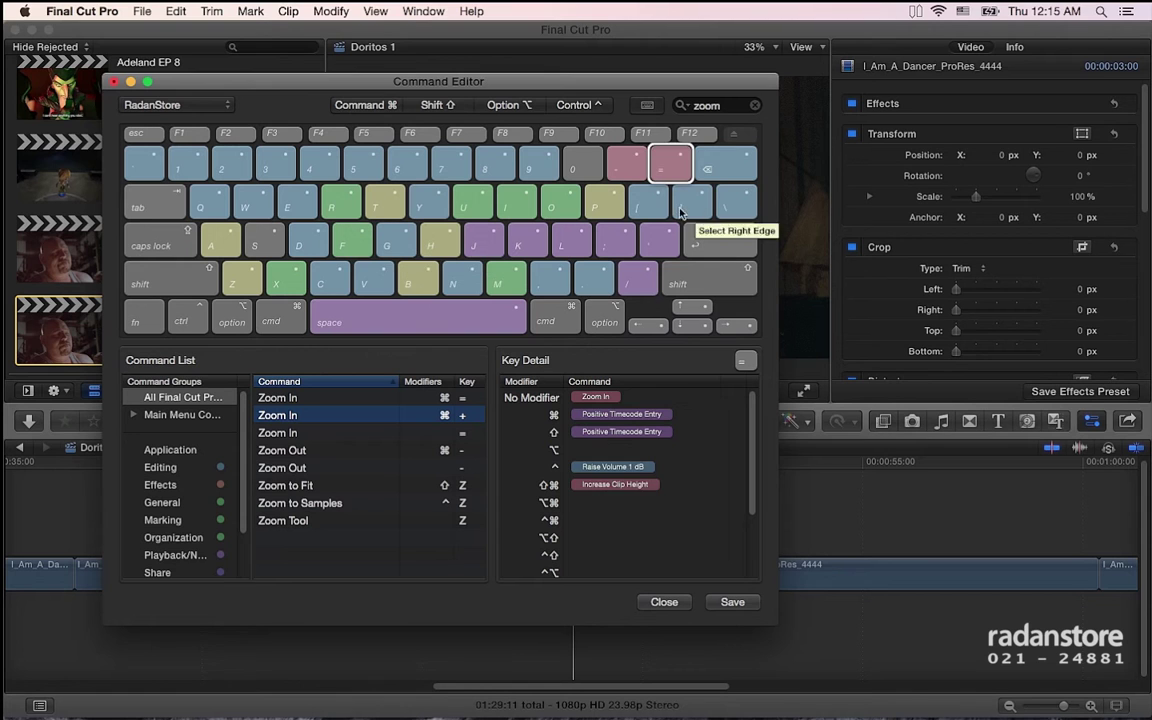
# Inspect the current assignments of the ], [, H and G keys.
pyautogui.click(680, 210)
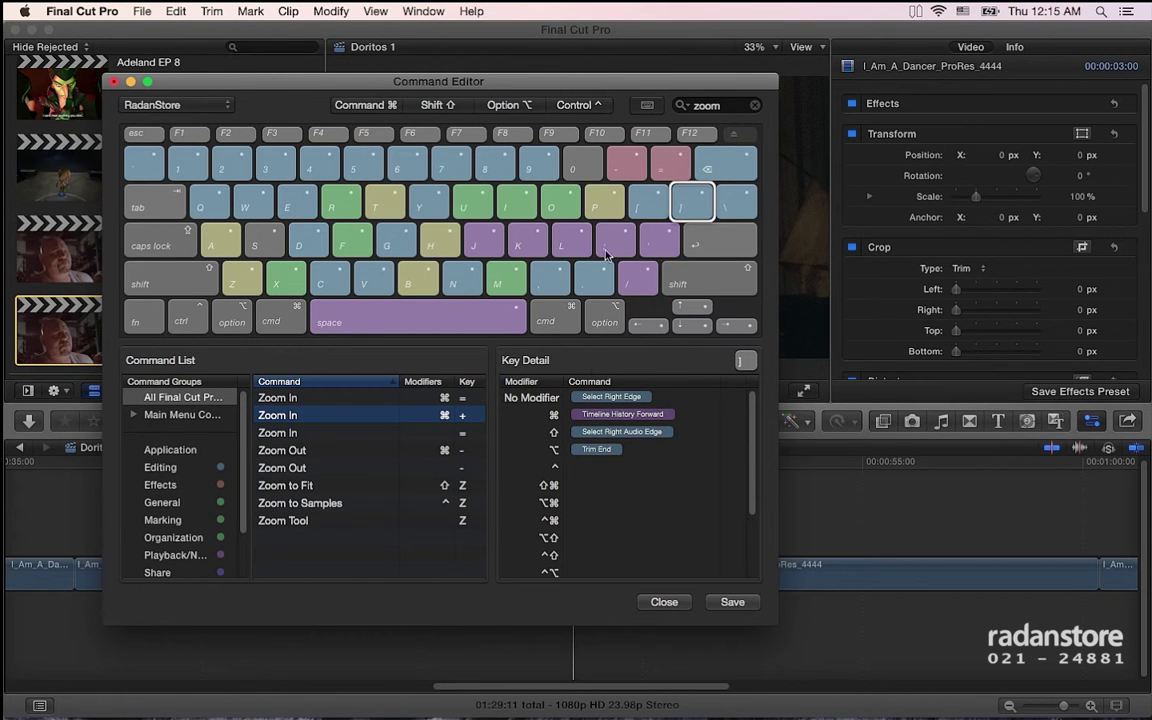
pyautogui.click(655, 203)
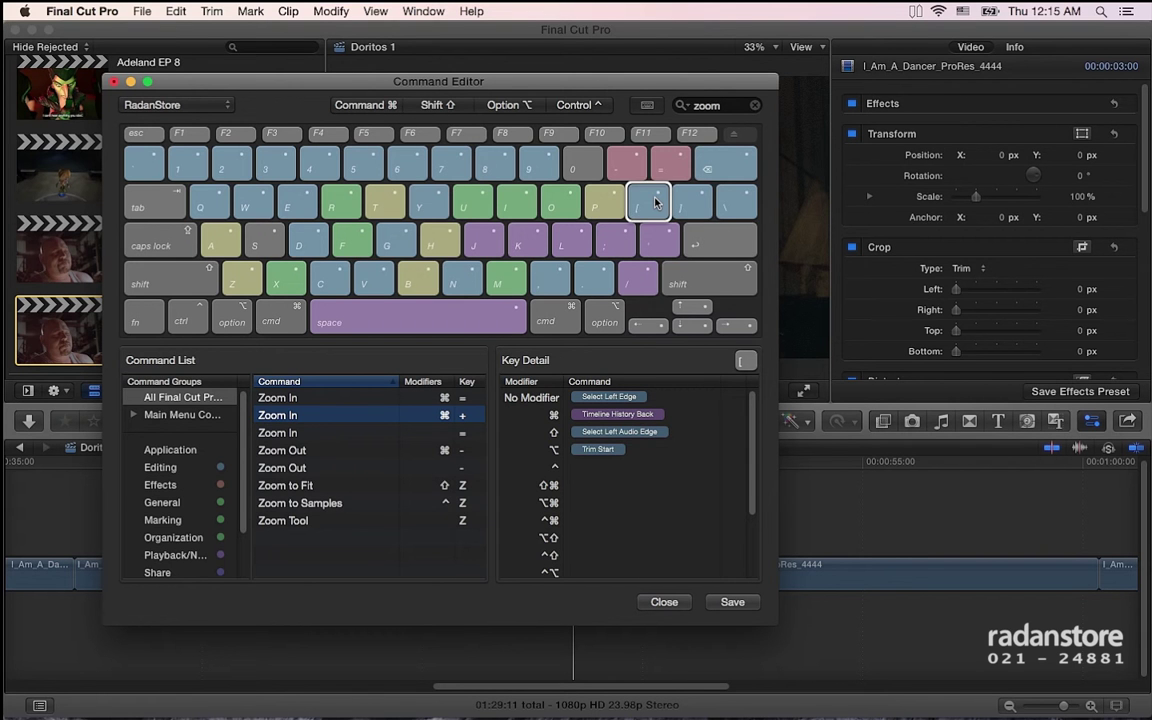
pyautogui.press(']')
pyautogui.click(651, 205)
pyautogui.click(402, 243)
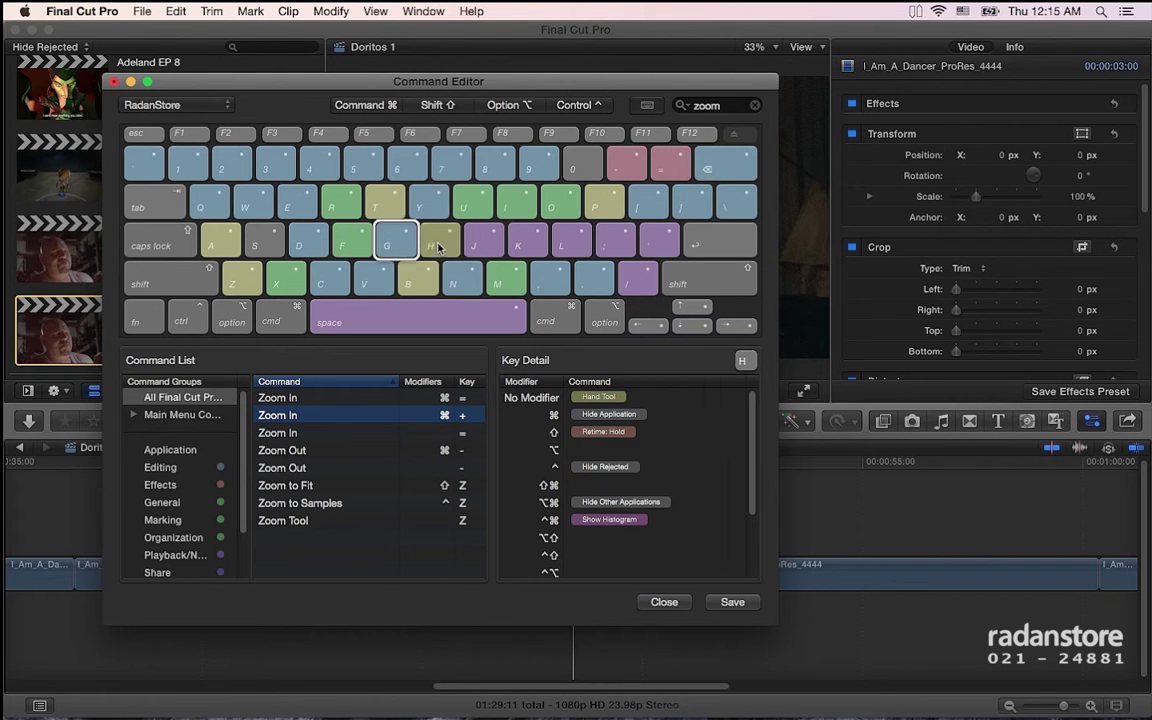
pyautogui.click(427, 245)
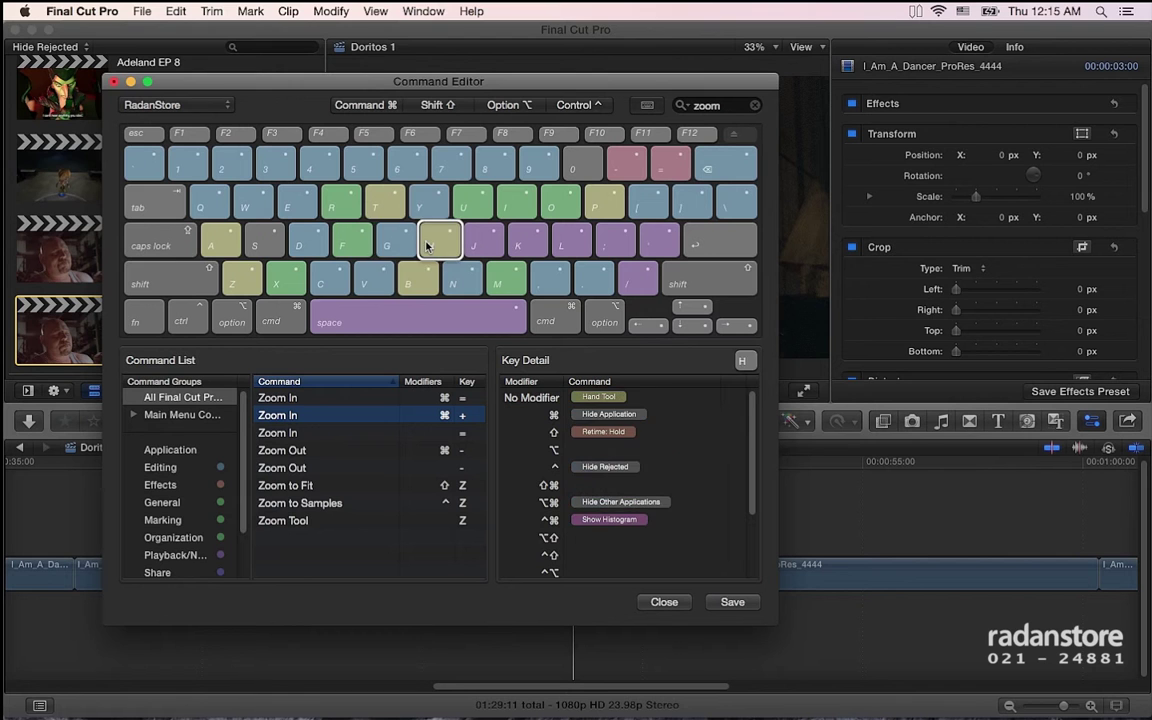
pyautogui.click(390, 240)
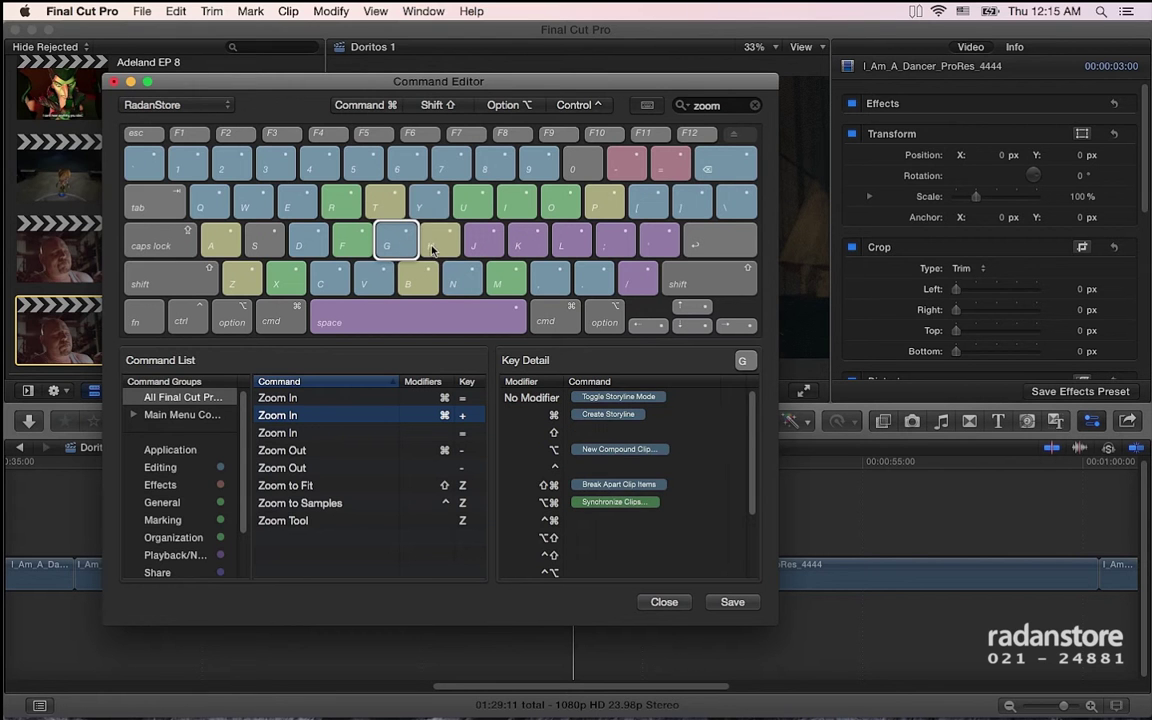
pyautogui.click(432, 249)
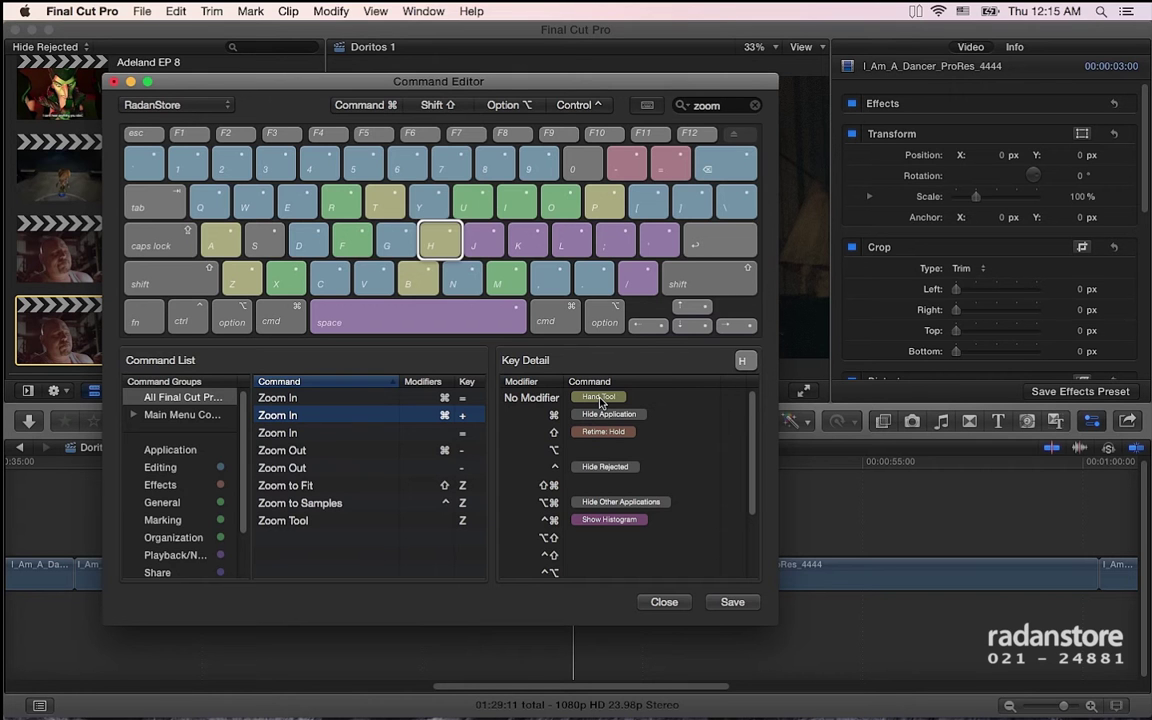
# Remove Hand Tool from plain H and Toggle Storyline Mode from plain G.
pyautogui.moveTo(600, 402); pyautogui.dragTo(828, 432)
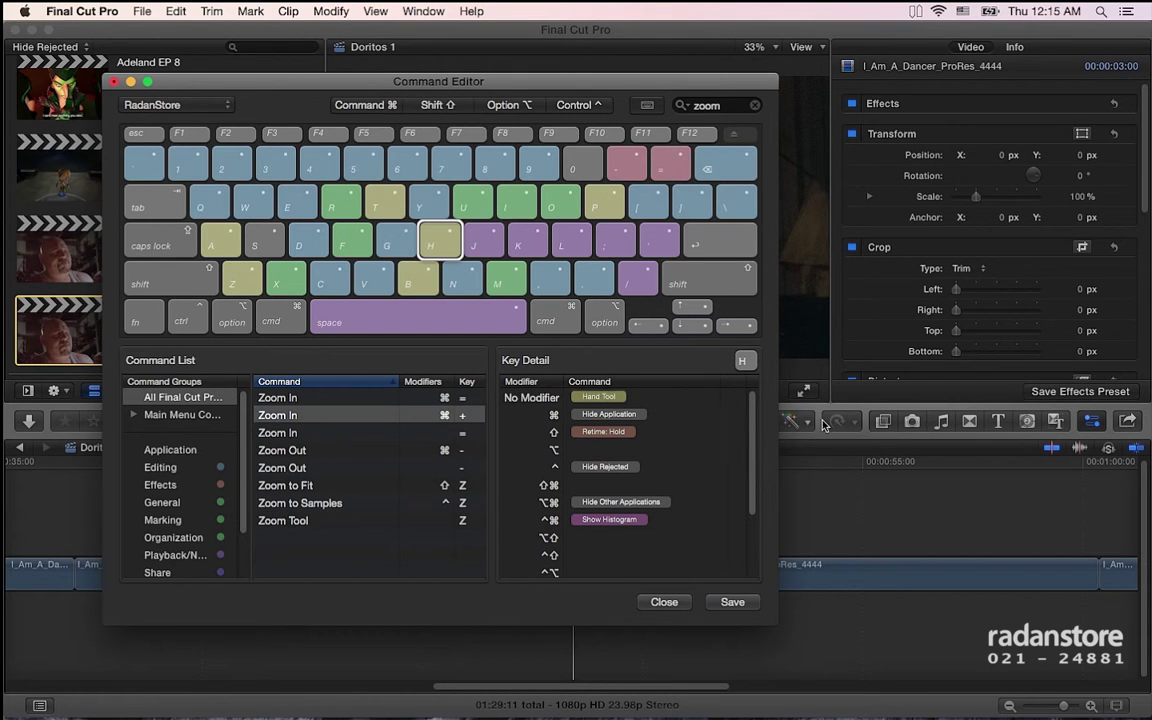
pyautogui.click(400, 243)
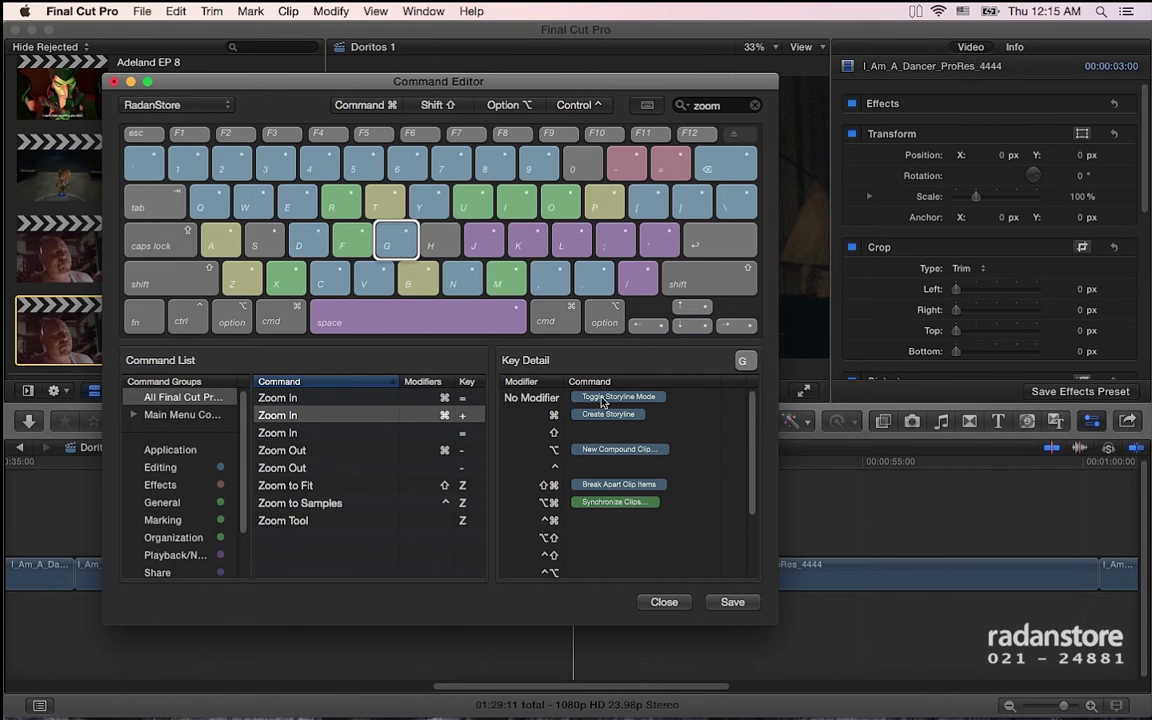
pyautogui.moveTo(603, 402); pyautogui.dragTo(797, 438)
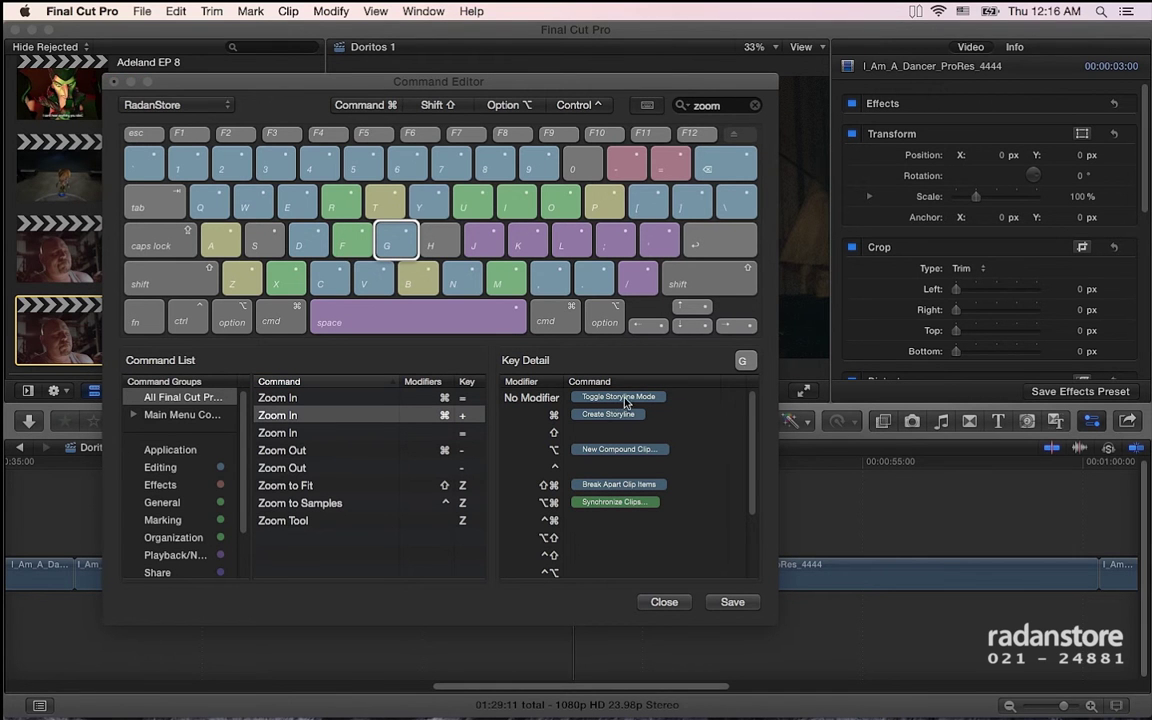
pyautogui.moveTo(626, 402); pyautogui.dragTo(797, 400)
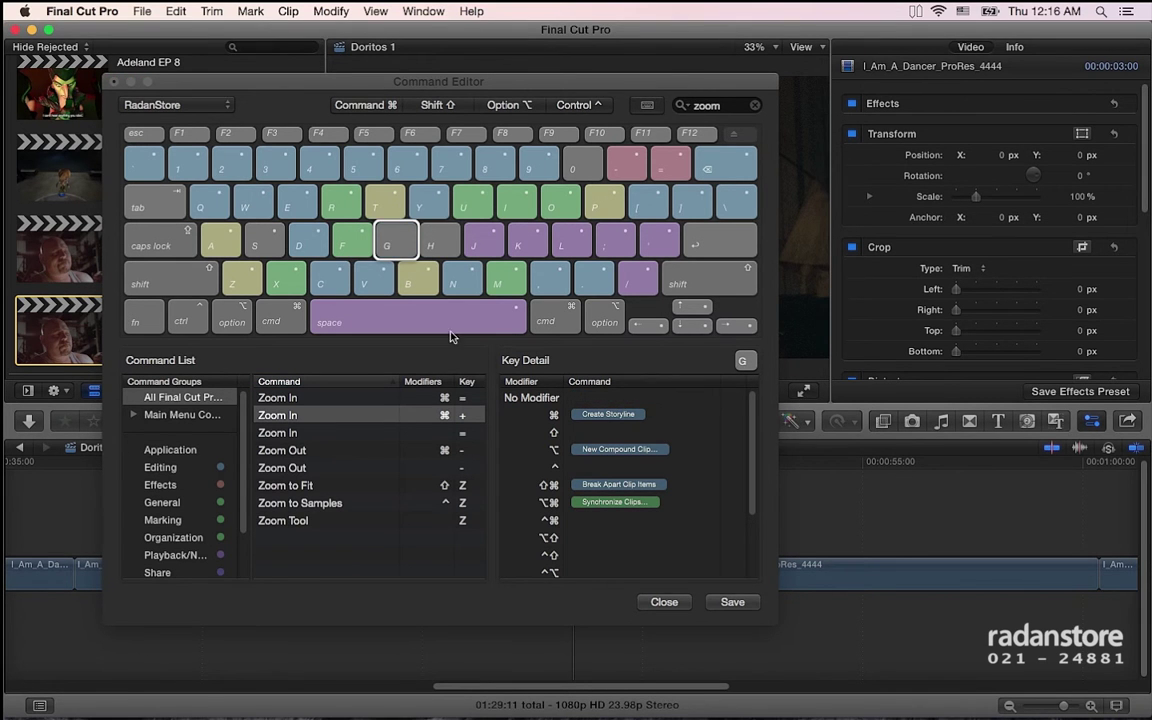
# Review the [ and ] key assignments, ending on ]'s Trim End and edge-selection commands.
pyautogui.click(647, 205)
pyautogui.click(649, 205)
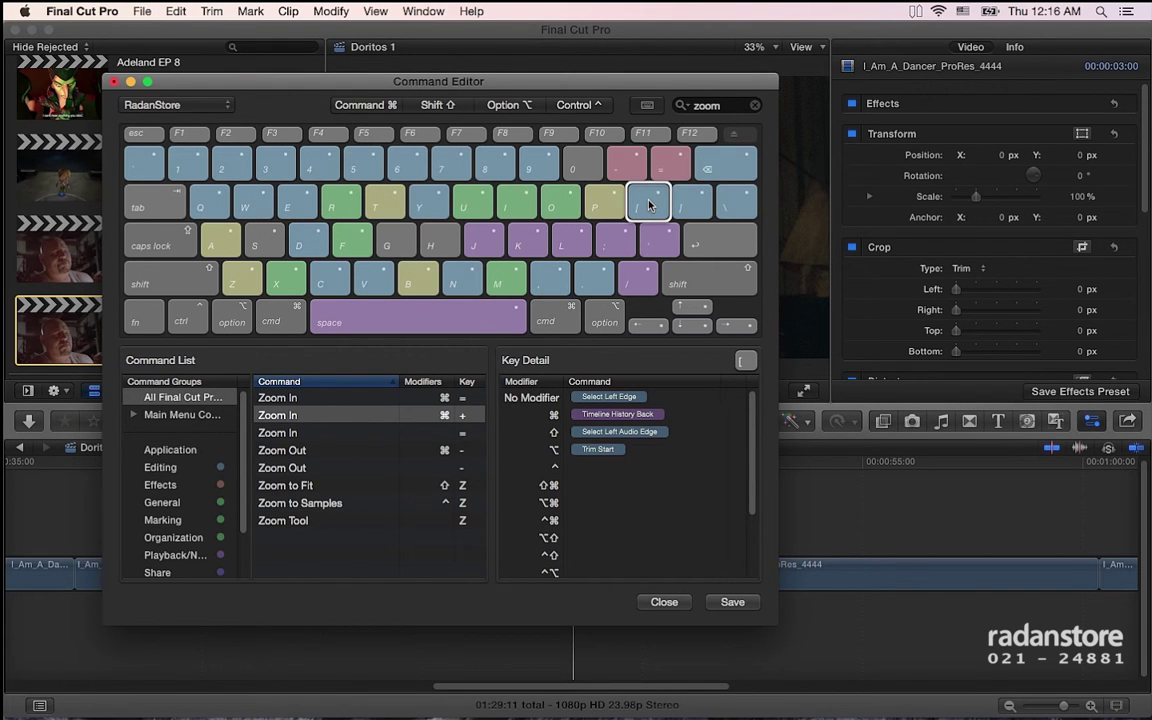
pyautogui.click(688, 205)
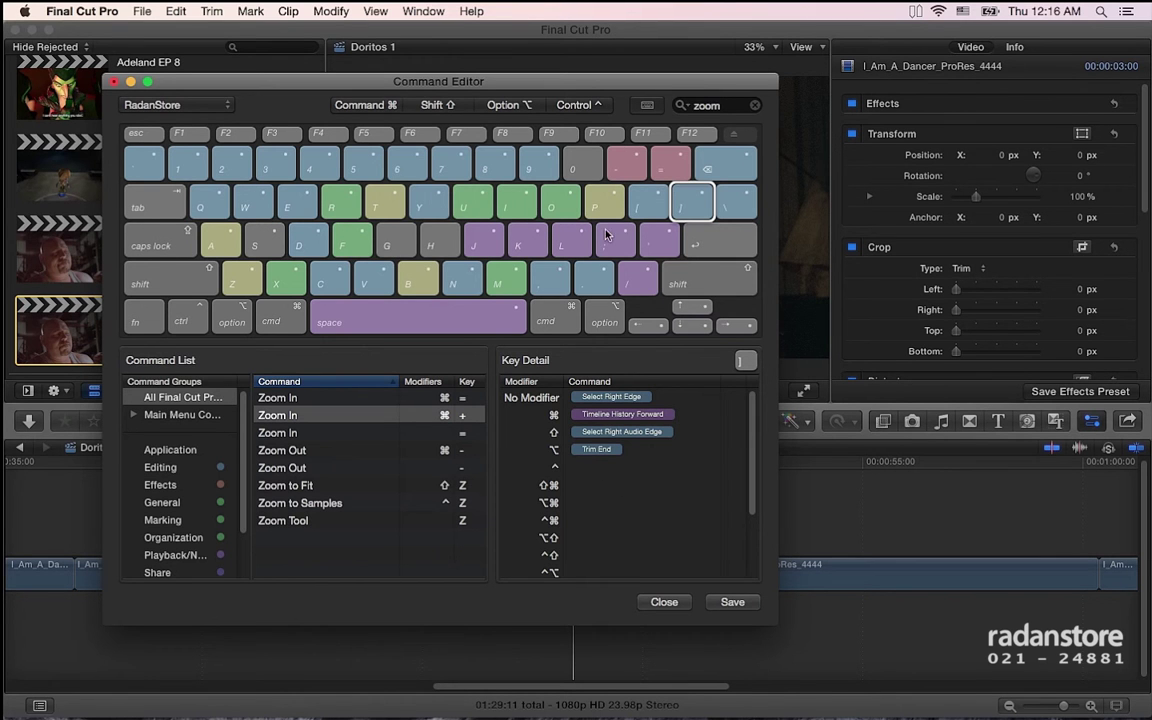
pyautogui.click(719, 107)
# Search 'trim' and assign Trim End to plain H, Trim Start to plain G, Blade to plain B.
pyautogui.write('trim')
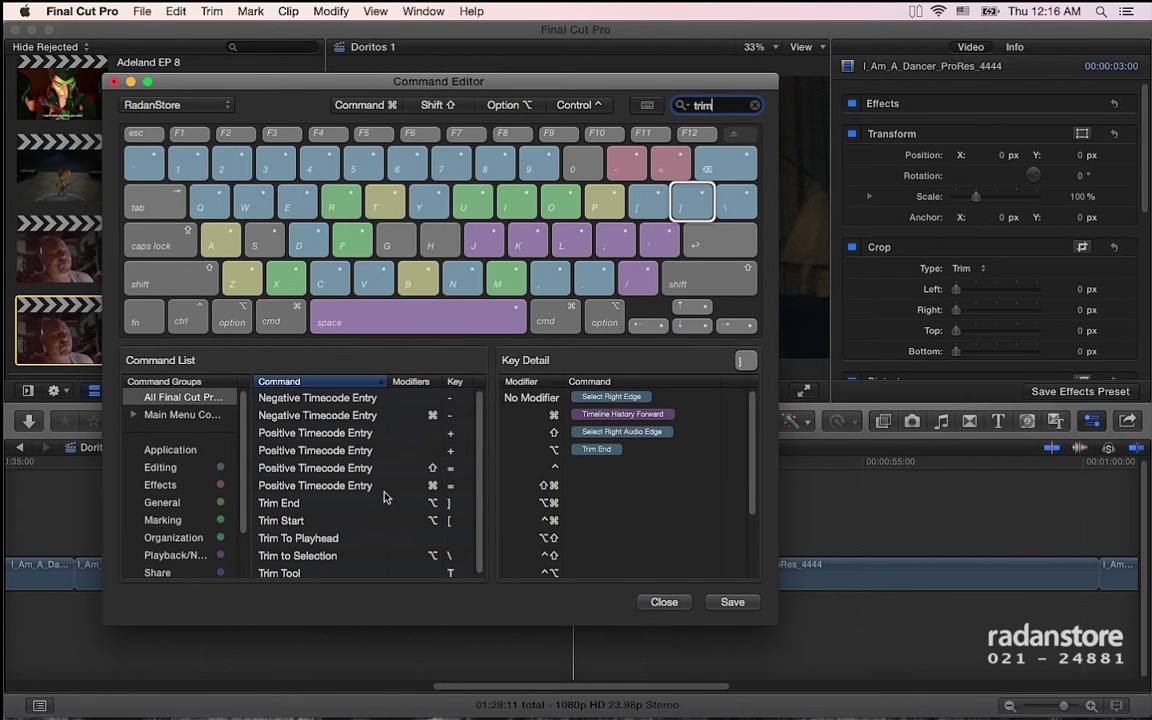
pyautogui.scroll(-1, 340, 450)
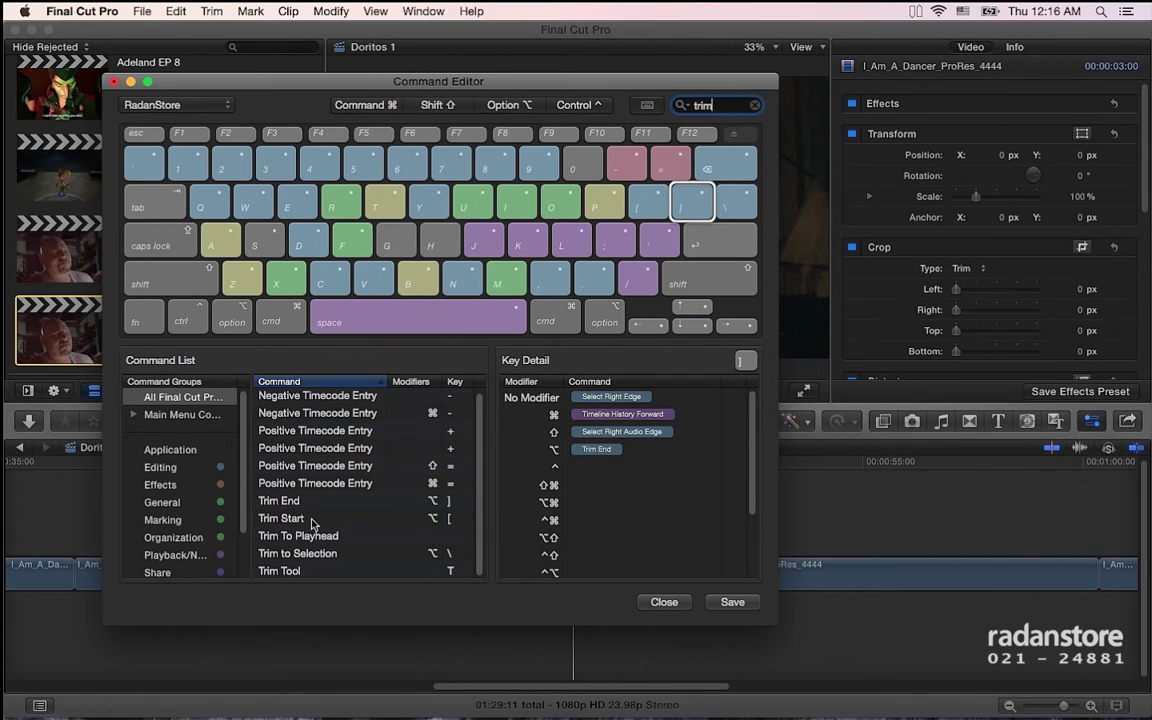
pyautogui.click(284, 502)
pyautogui.moveTo(287, 510); pyautogui.dragTo(440, 246)
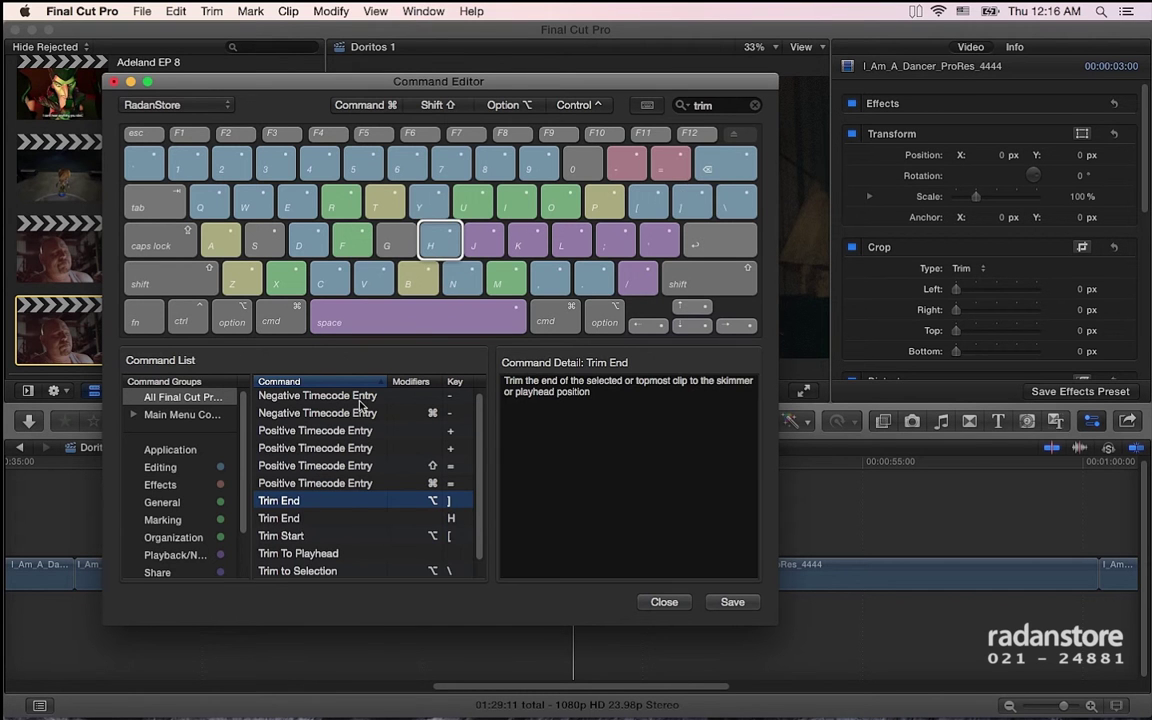
pyautogui.moveTo(281, 536); pyautogui.dragTo(392, 245)
pyautogui.click(437, 246)
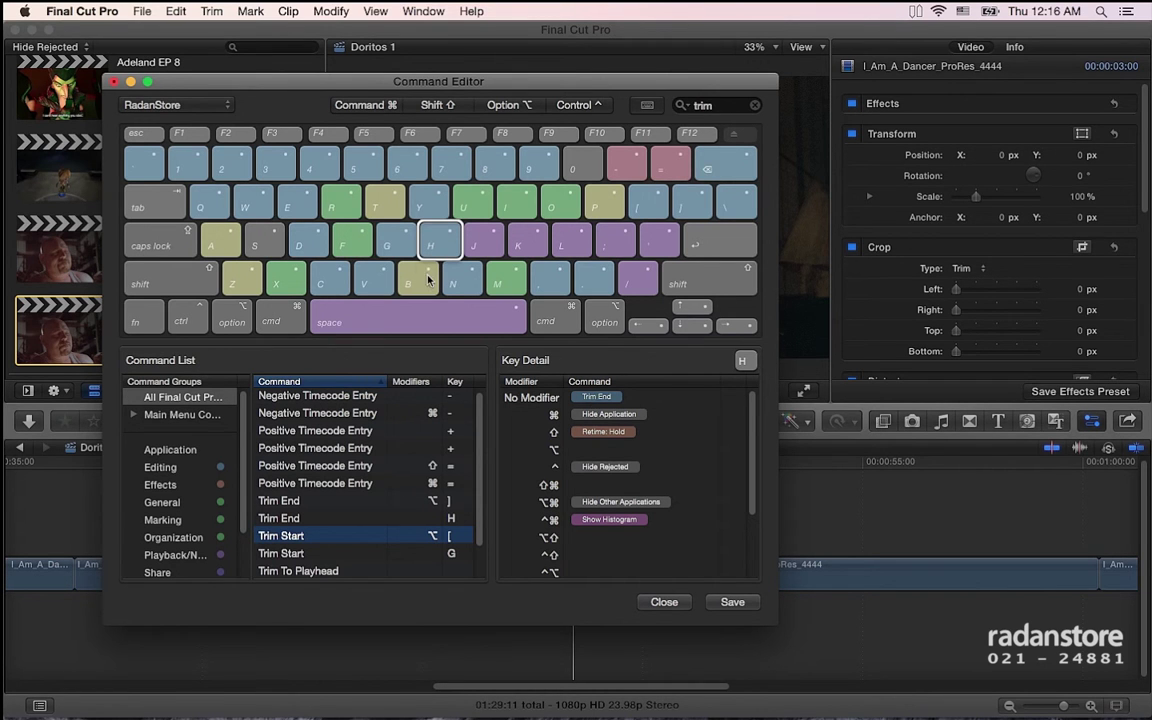
pyautogui.click(407, 248)
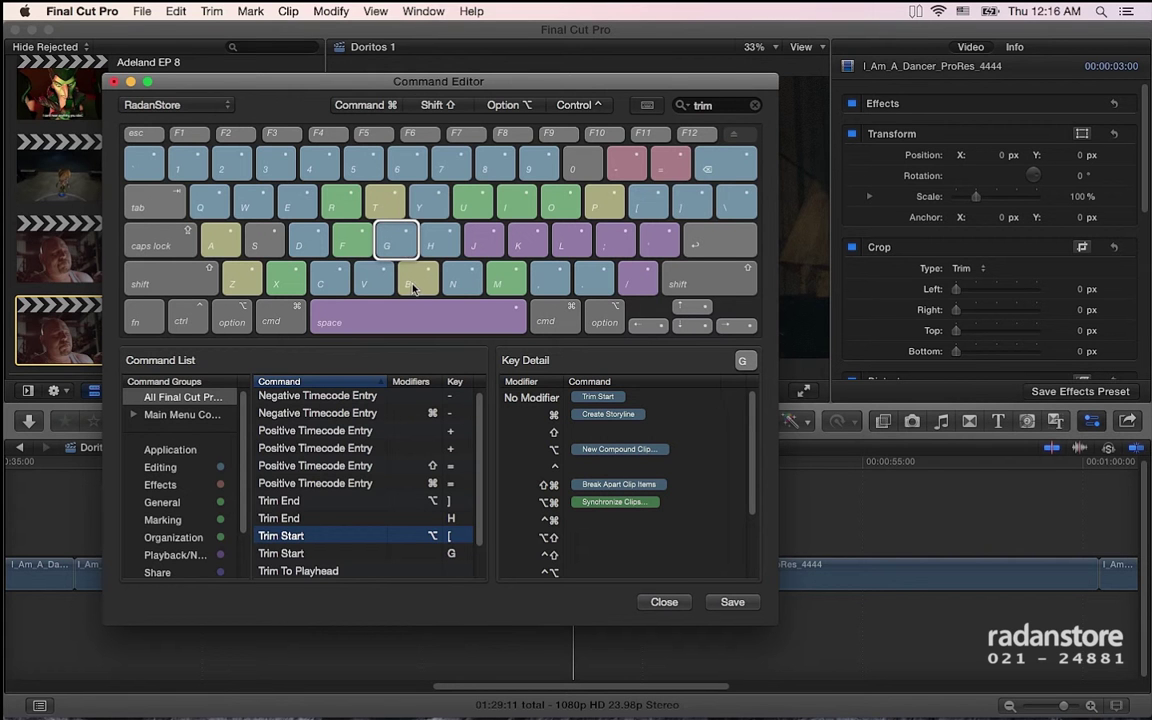
pyautogui.click(413, 285)
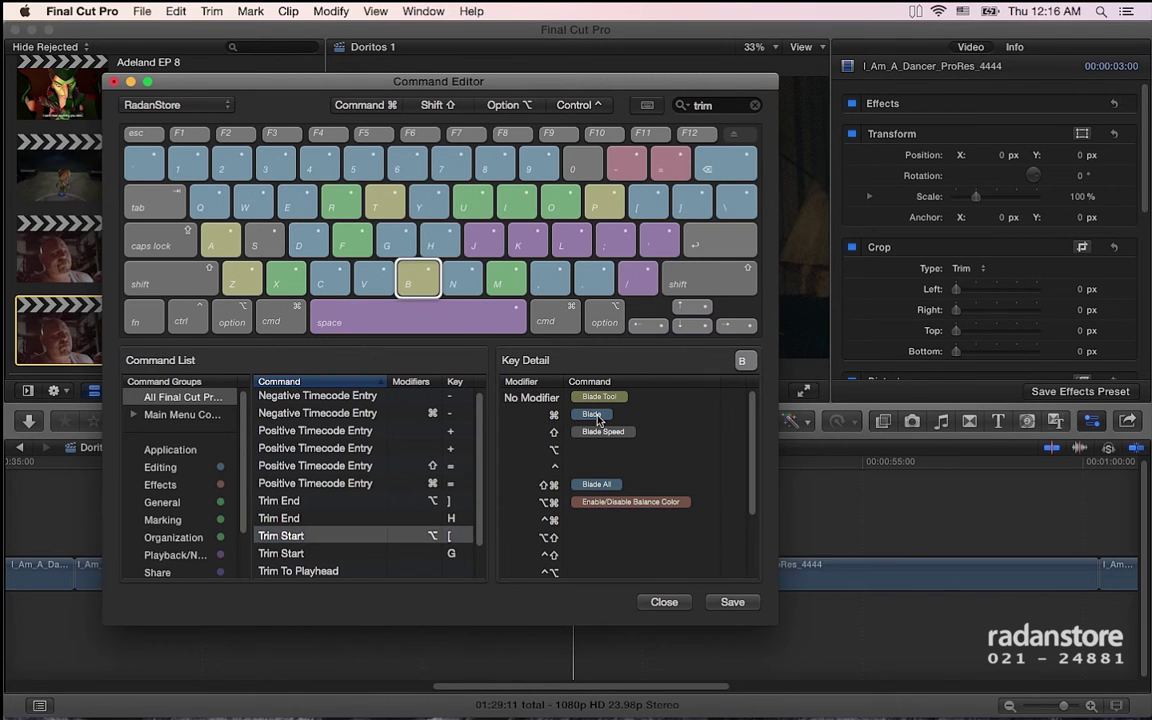
pyautogui.moveTo(598, 416); pyautogui.dragTo(605, 399)
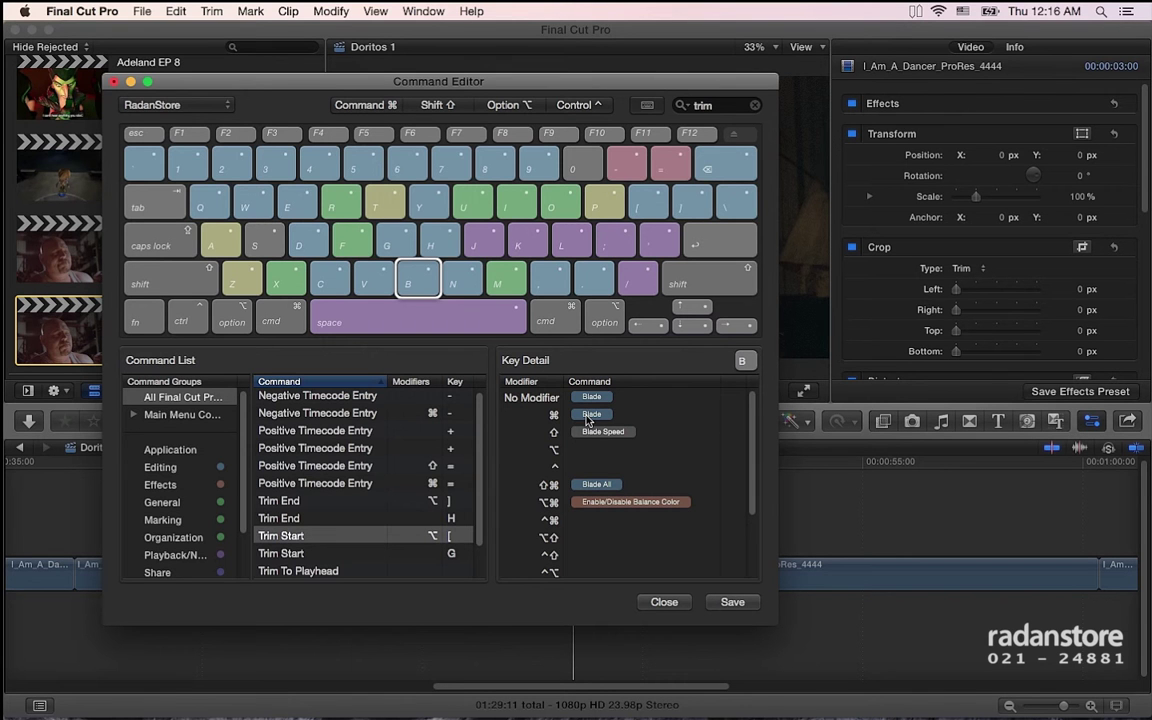
# Save the RadanStore changes, then trim the clip's end to the playhead just past 1:00.
pyautogui.click(664, 601)
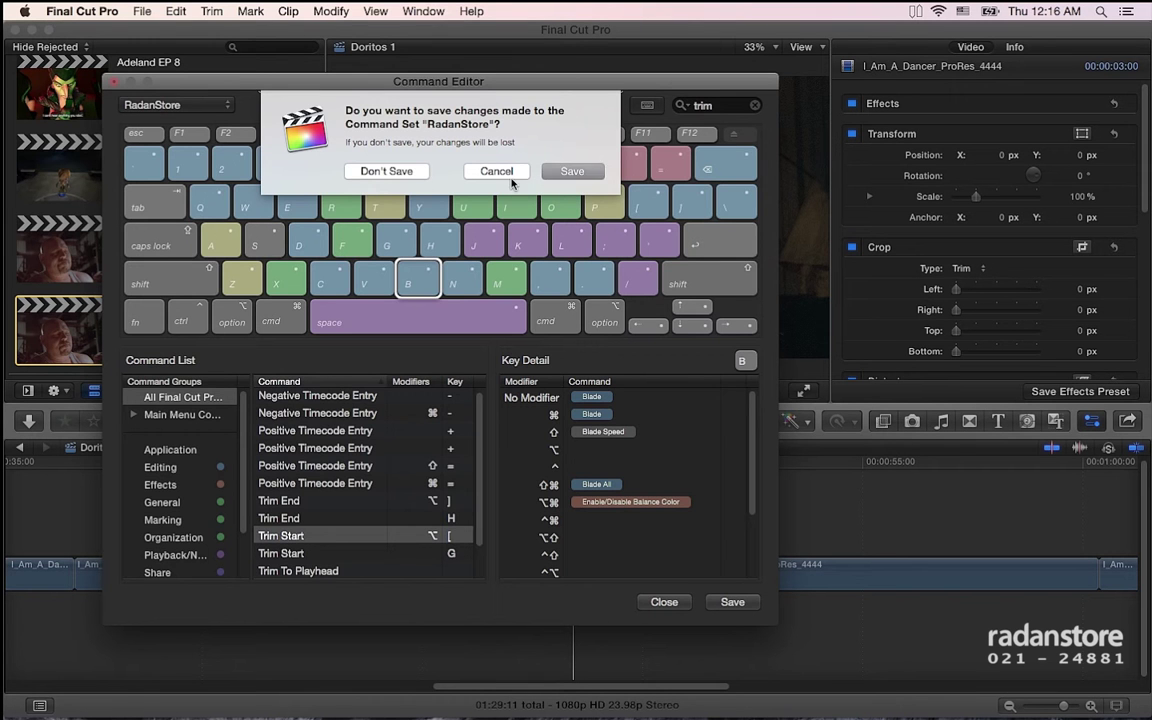
pyautogui.click(571, 172)
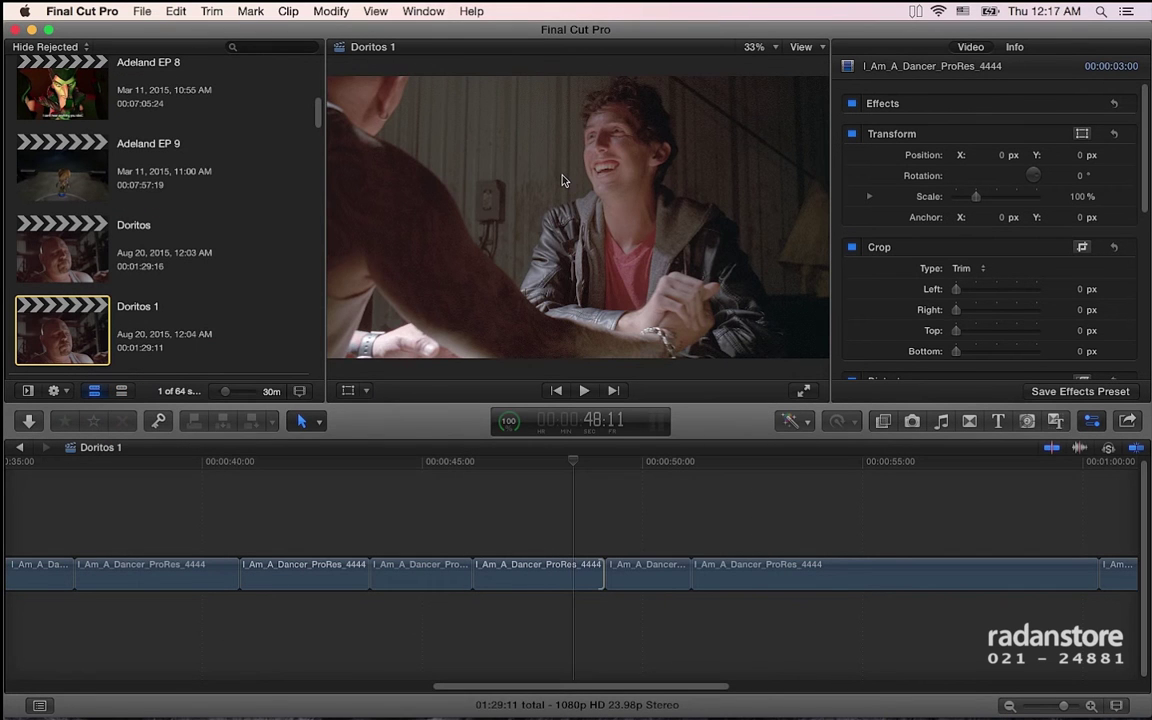
pyautogui.hotkey('shift', 'z')
pyautogui.press('super+minus')
pyautogui.press('super+minus')
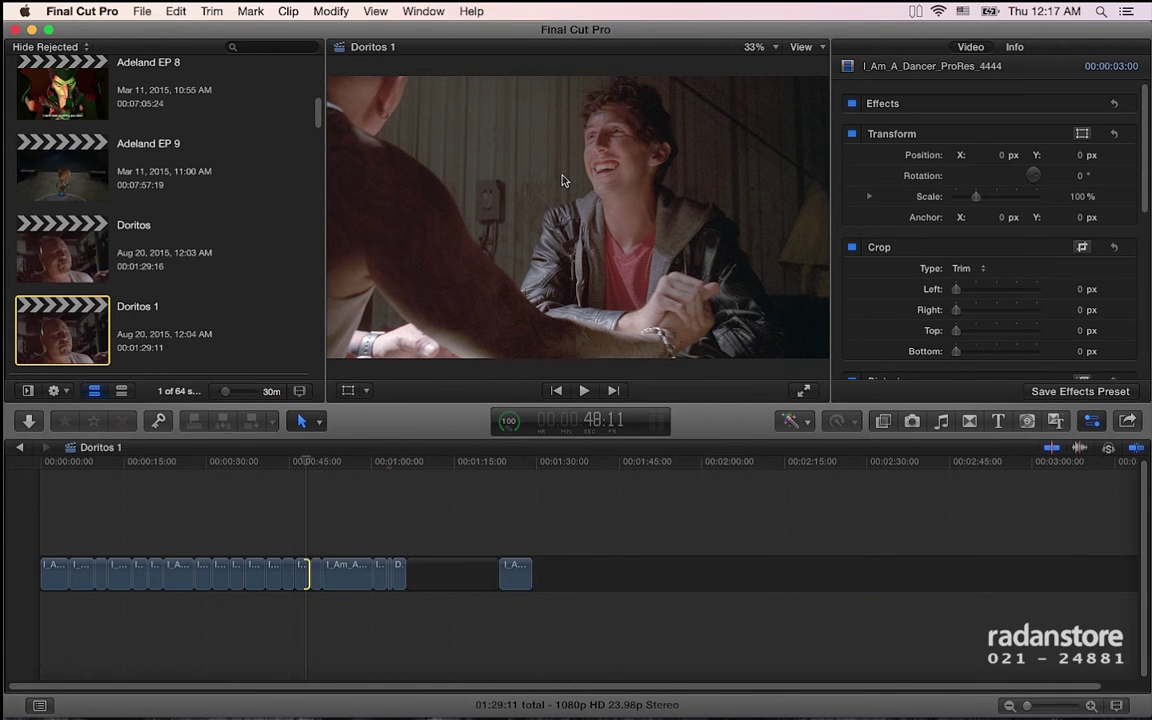
pyautogui.press('super+minus')
pyautogui.press('super+equal')
pyautogui.press('super+equal')
pyautogui.press('super+equal')
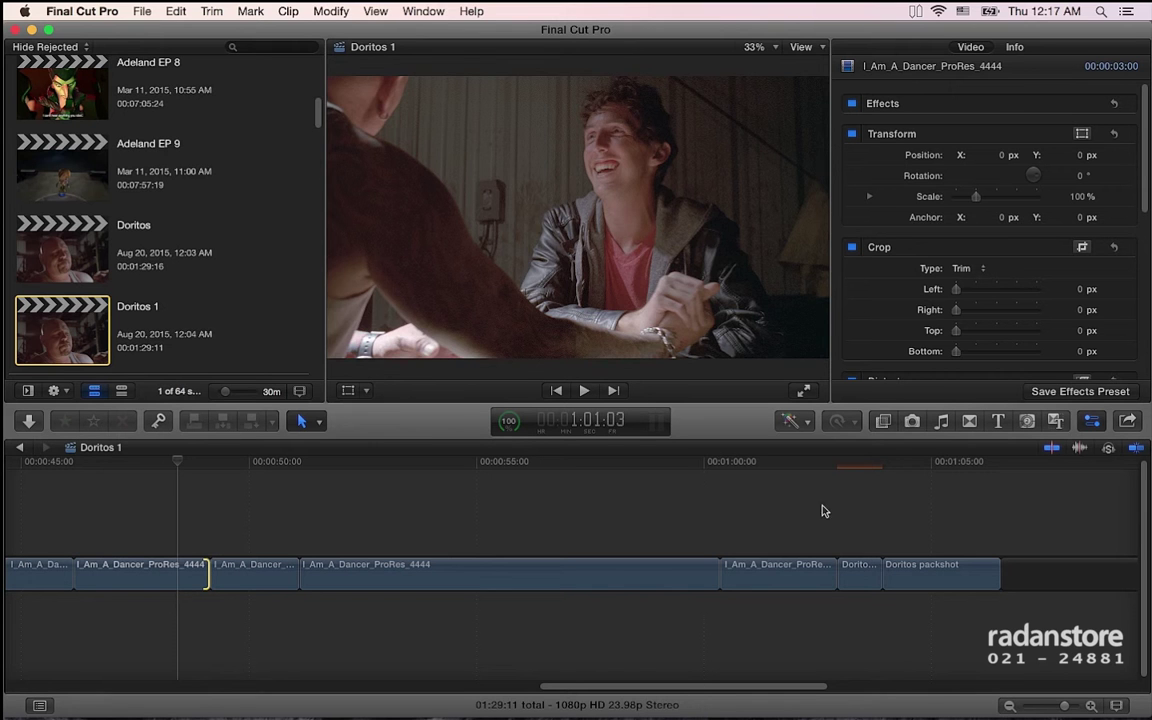
pyautogui.click(704, 502)
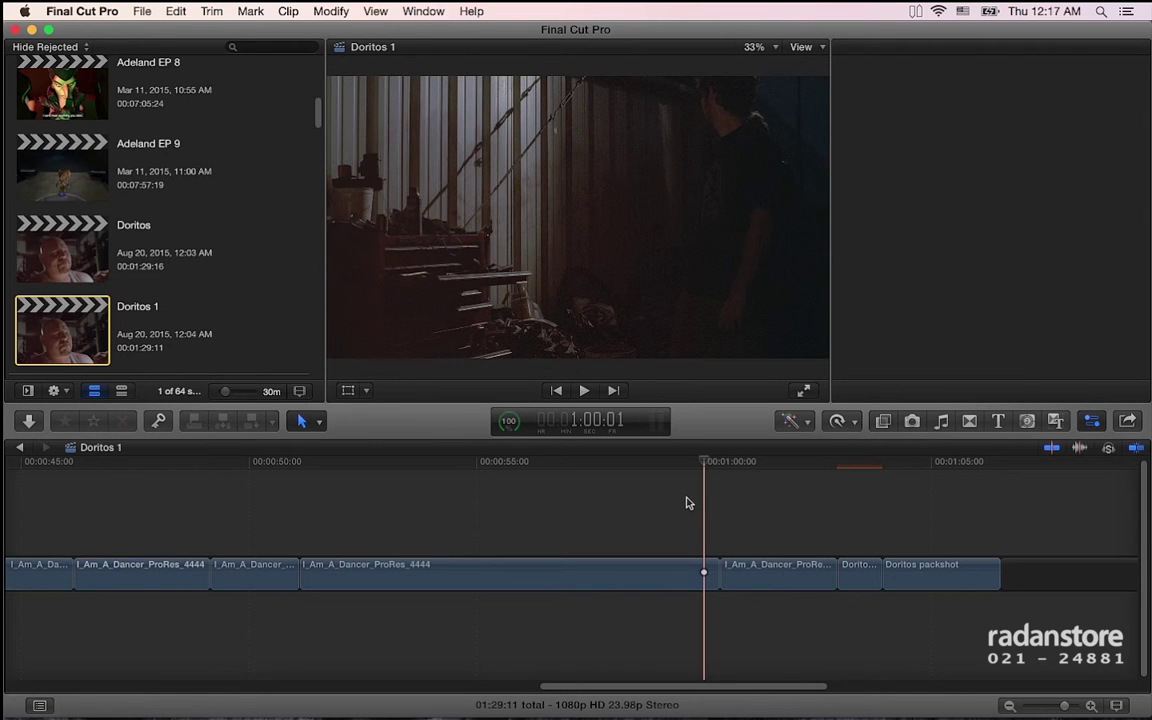
pyautogui.moveTo(698, 479); pyautogui.dragTo(711, 468)
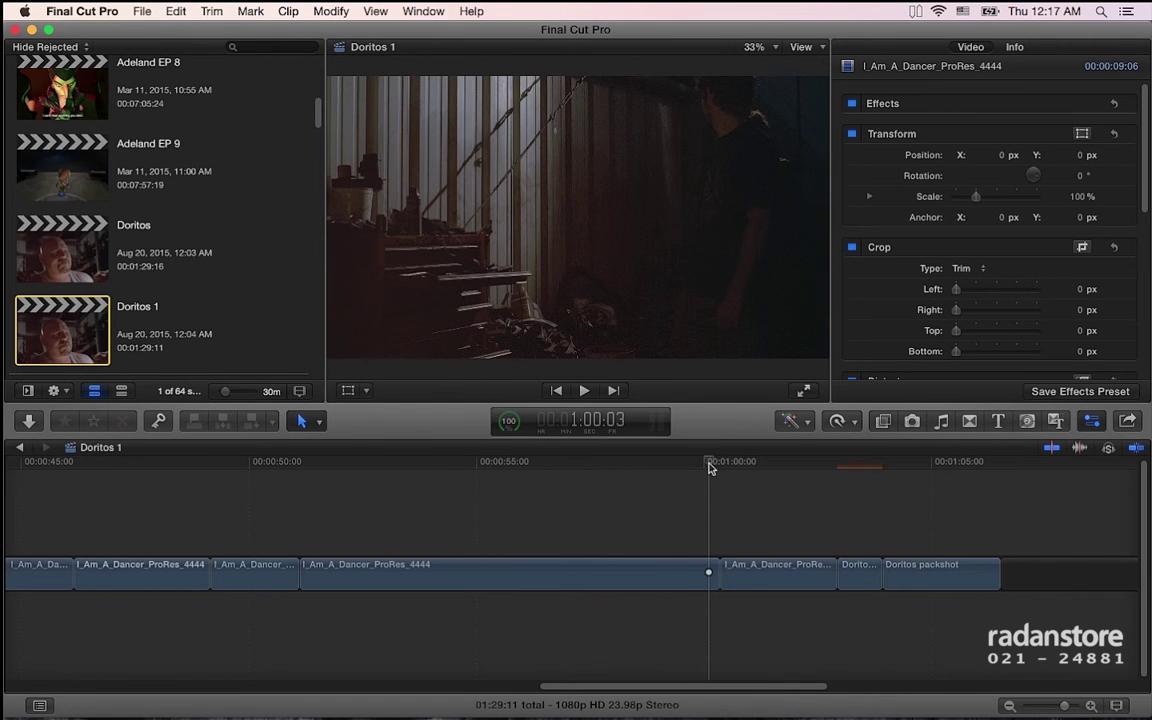
pyautogui.hotkey('alt', ']')
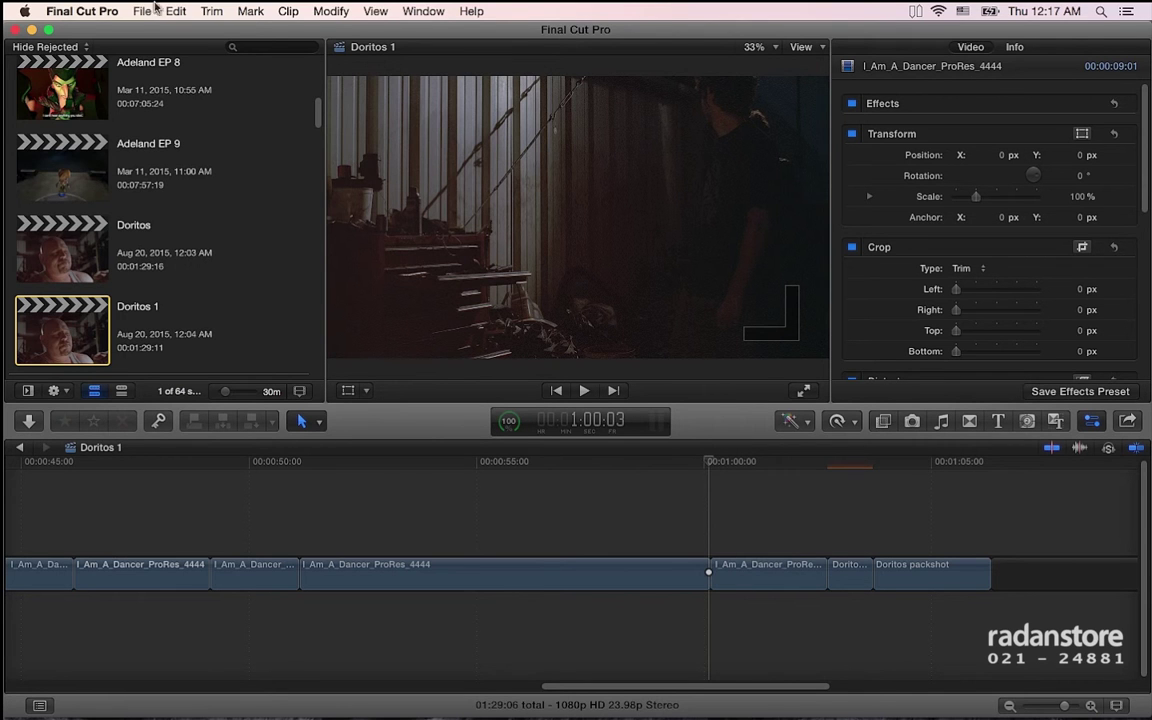
# Reopen the Command Editor from Commands > Customize and show the command set list.
pyautogui.click(104, 10)
pyautogui.moveTo(127, 74)
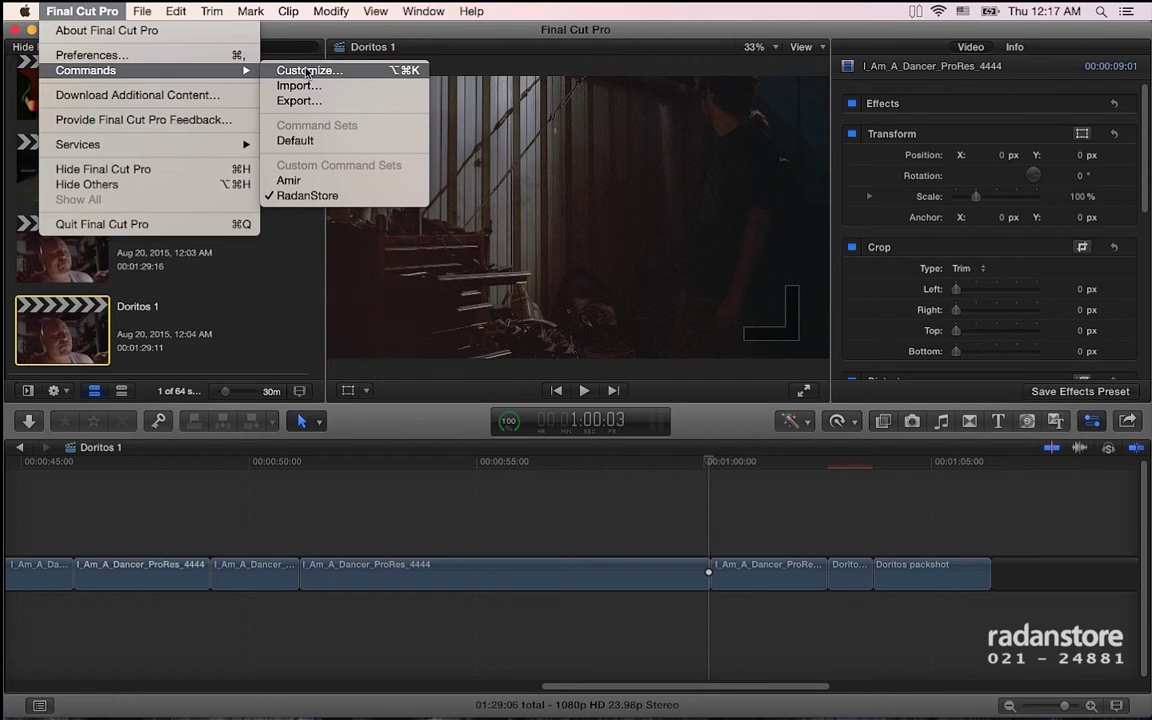
pyautogui.click(300, 70)
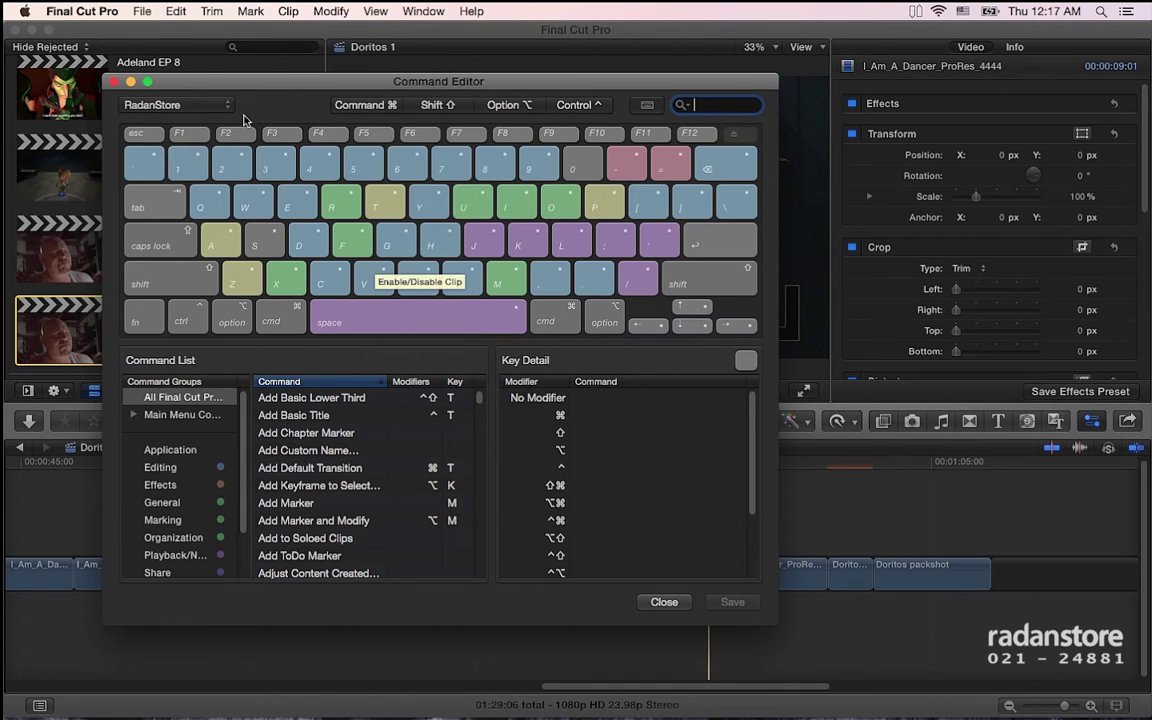
pyautogui.click(220, 104)
pyautogui.moveTo(191, 14)
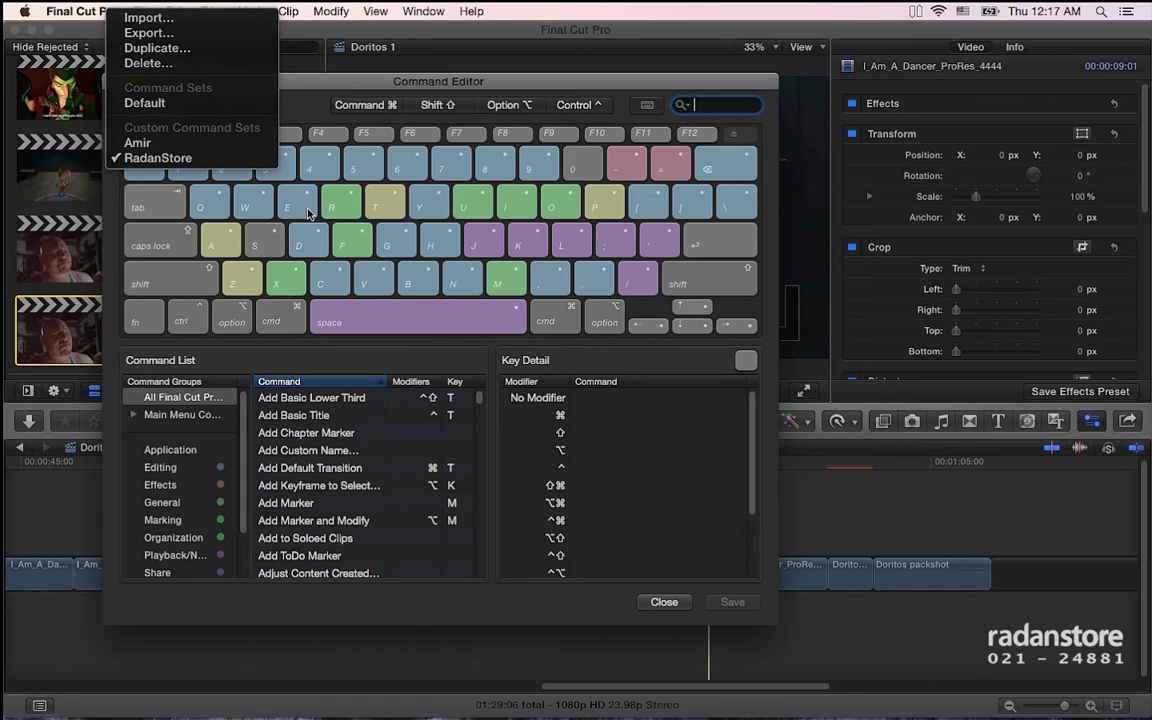
# Cycle the command set through Amir, RadanStore and Default, ending on Amir.
pyautogui.click(180, 146)
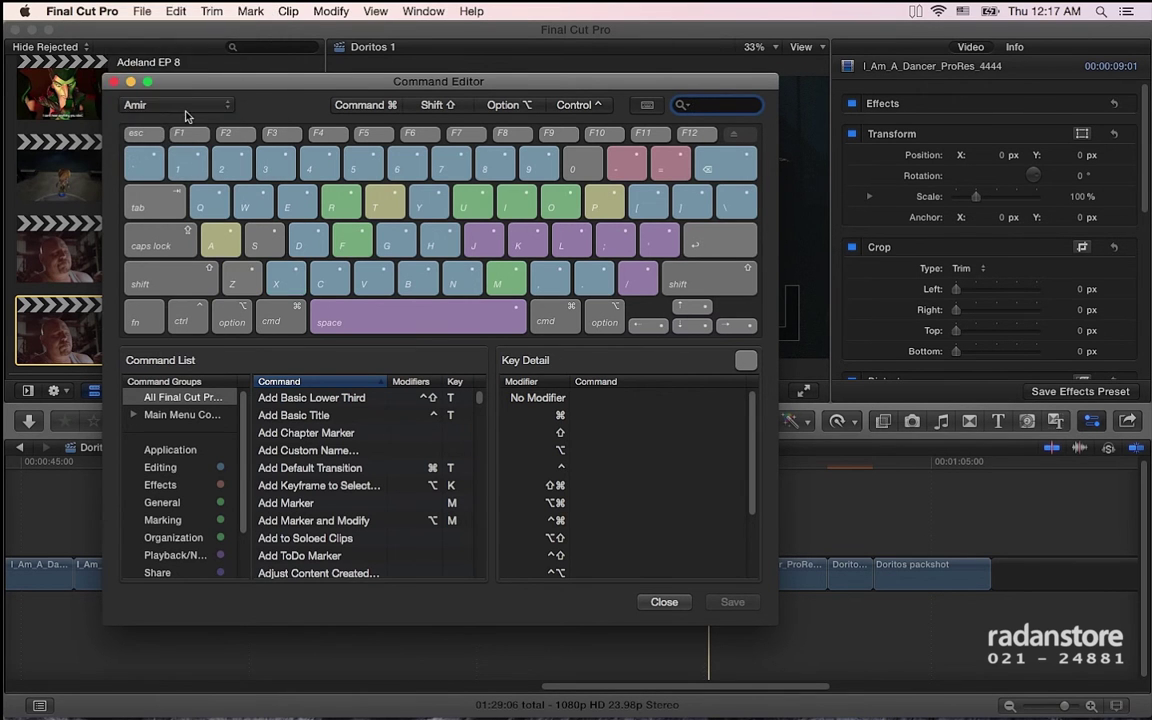
pyautogui.click(186, 107)
pyautogui.click(189, 119)
pyautogui.click(188, 108)
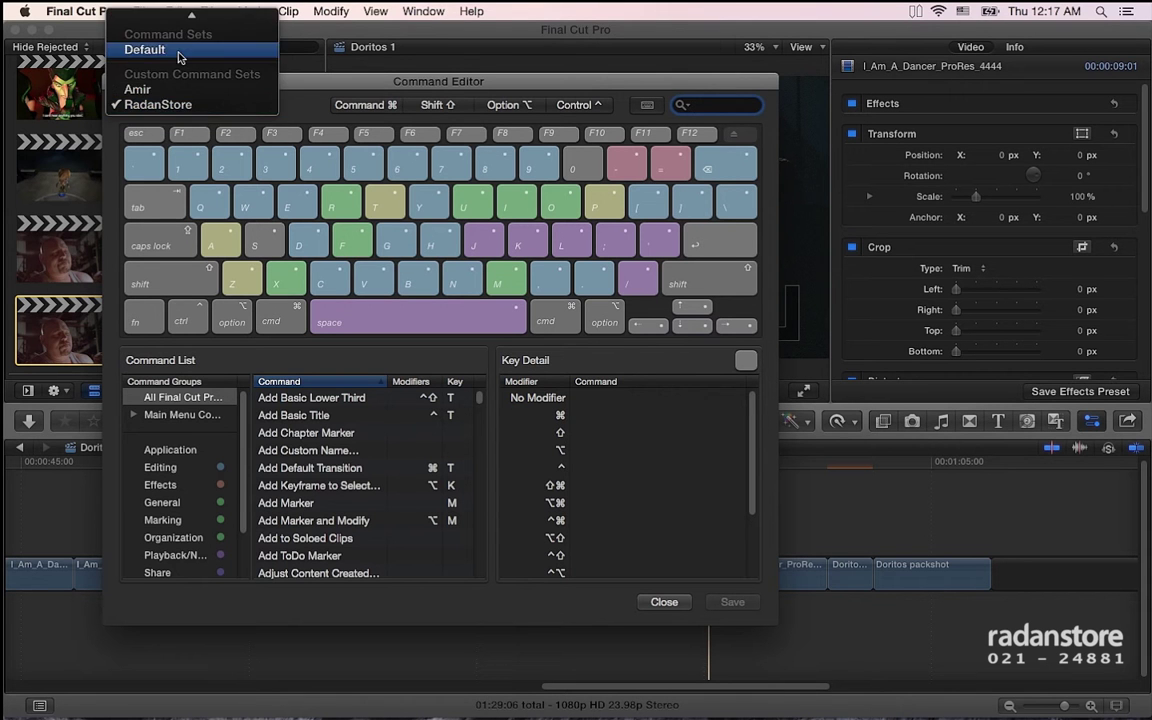
pyautogui.click(182, 47)
pyautogui.click(178, 104)
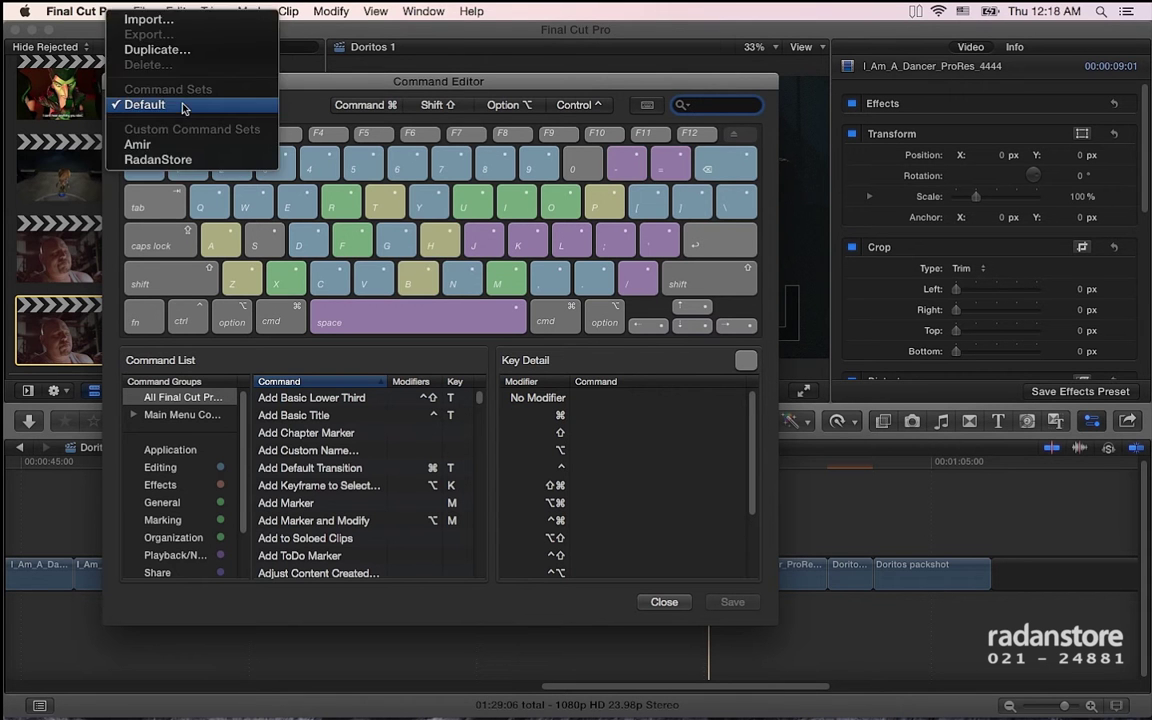
pyautogui.click(181, 146)
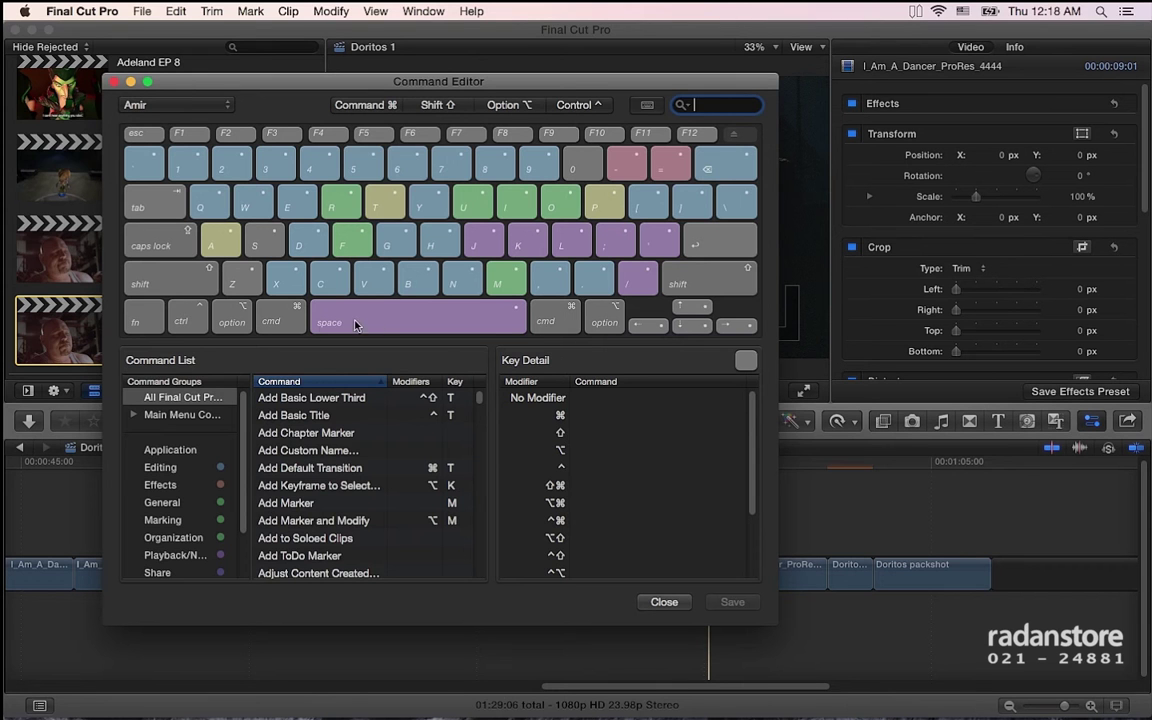
# Preview the Amir set's Command and Option shortcuts, then show G's Key Detail (Trim Start).
pyautogui.press('super')
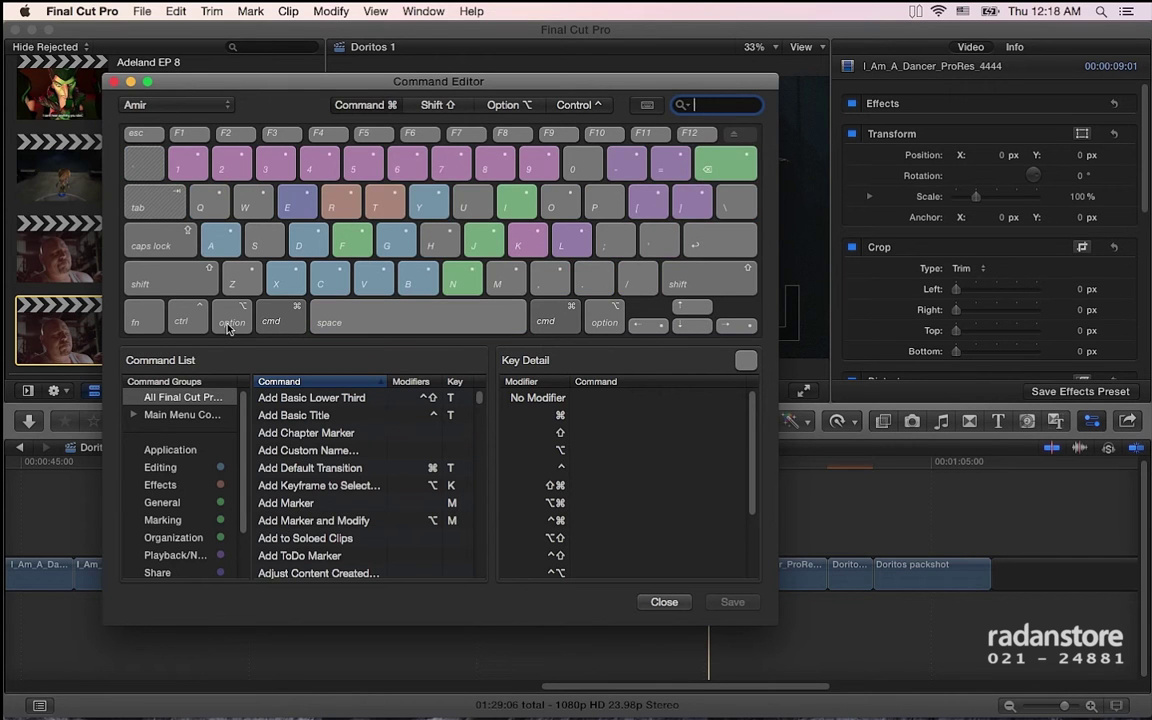
pyautogui.click(228, 326)
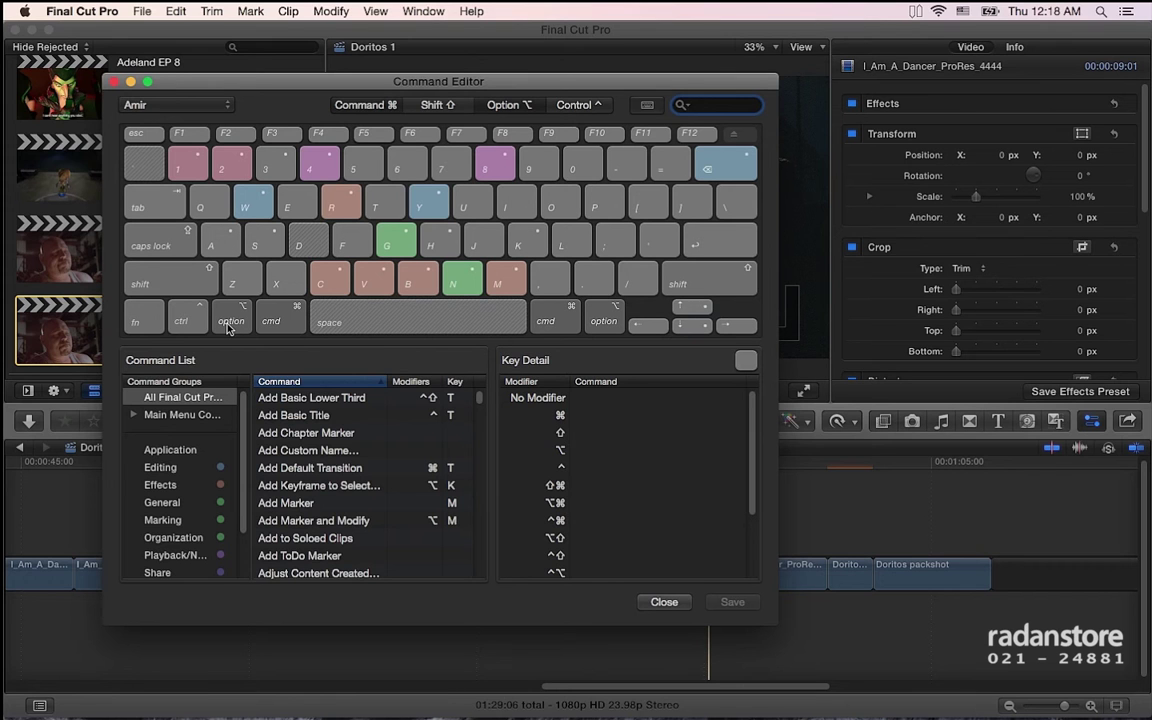
pyautogui.scroll(-3, 350, 440)
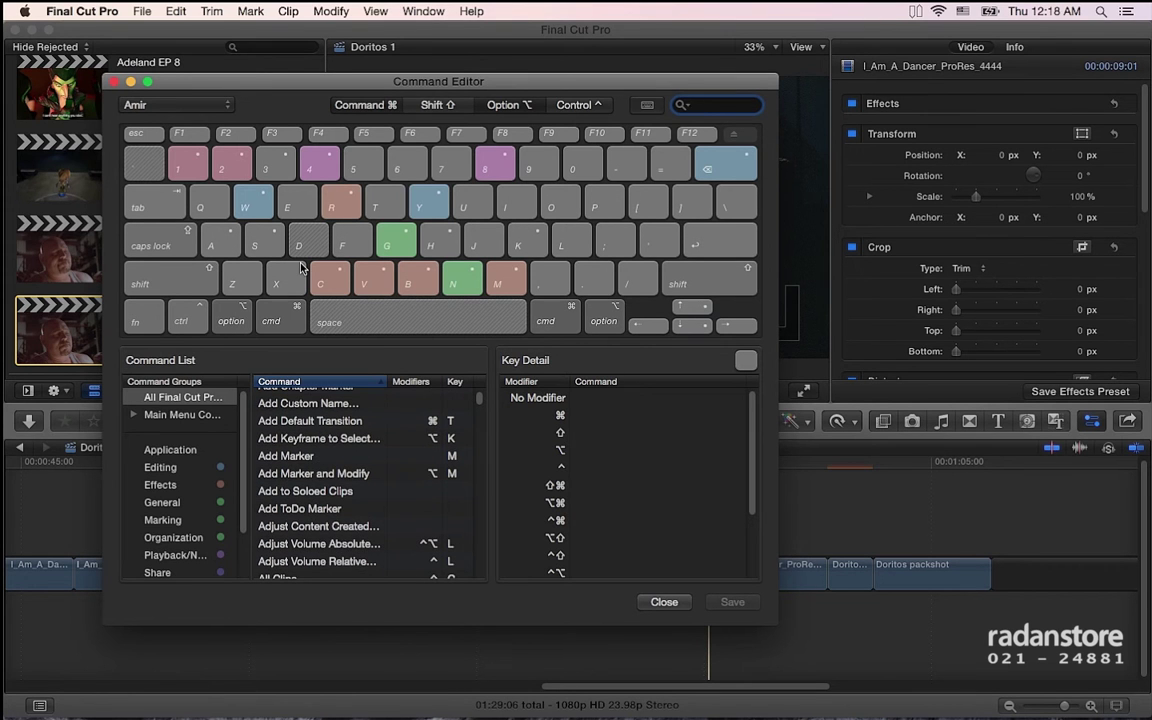
pyautogui.click(405, 247)
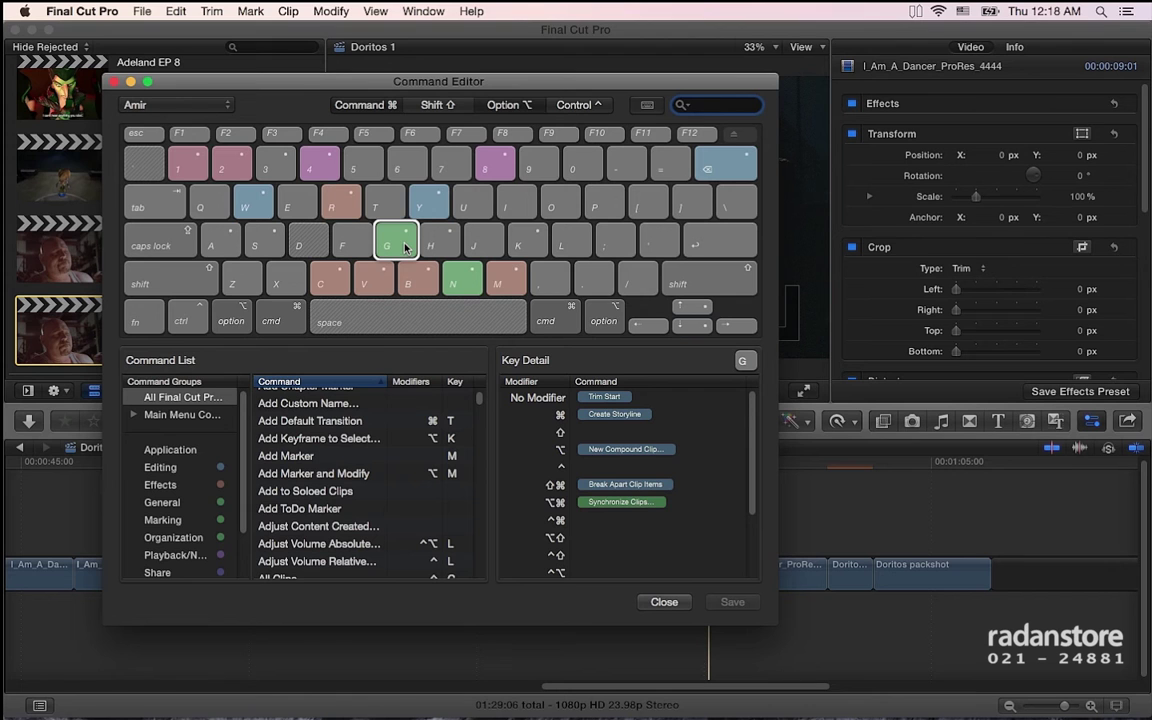
# Compare the Command-modifier and unmodified shortcut views, then preview the Control-modifier shortcuts.
pyautogui.press('super')
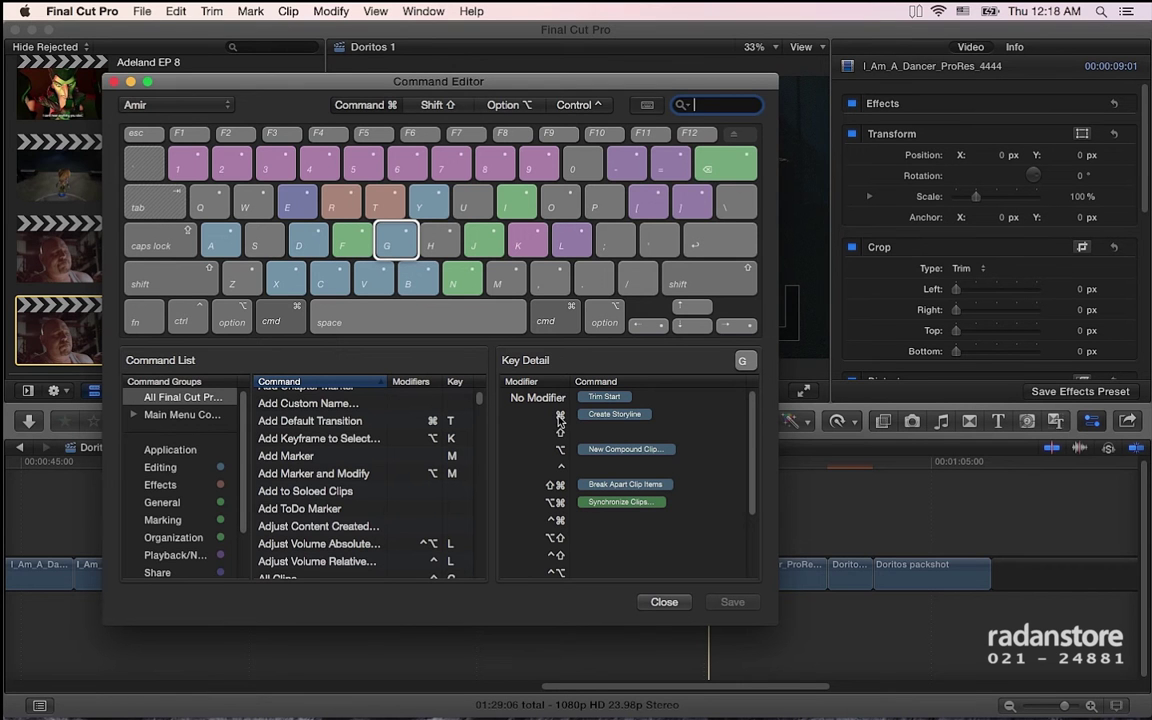
pyautogui.click(270, 318)
pyautogui.click(270, 318)
pyautogui.click(270, 318)
pyautogui.click(270, 318)
pyautogui.click(265, 312)
pyautogui.click(195, 323)
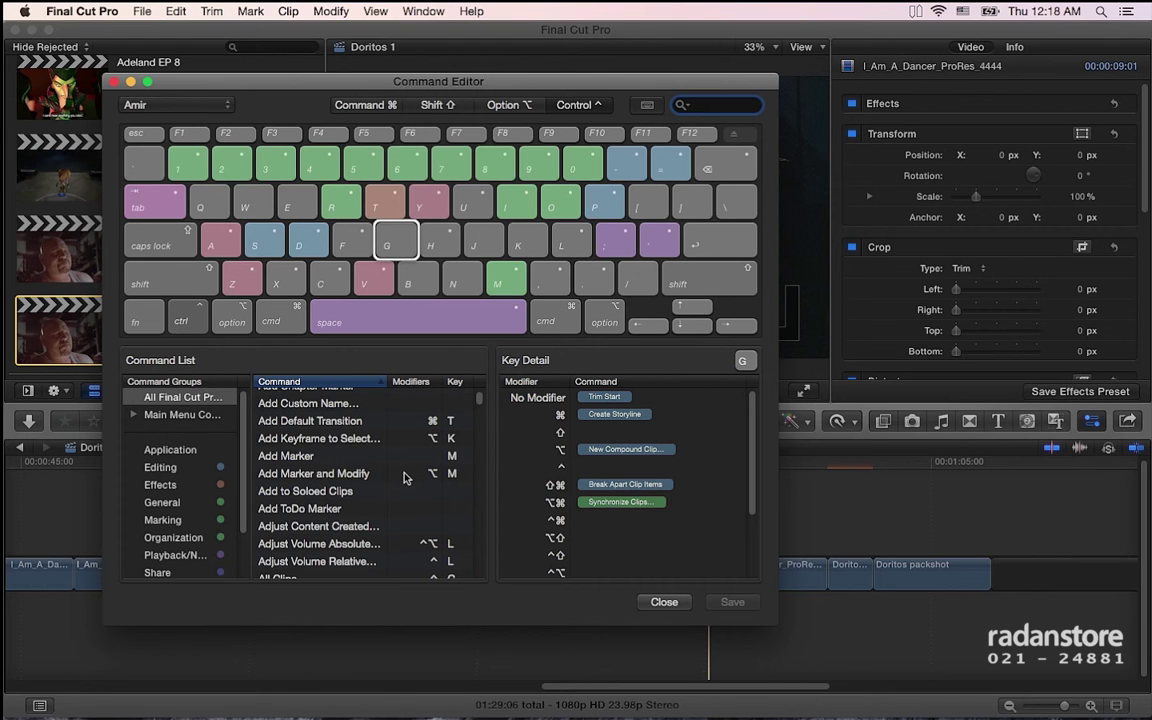
# Filter the command list to the Share group: Export Using Default Share and Send to Compressor.
pyautogui.scroll(-2, 404, 478)
pyautogui.scroll(-5, 404, 478)
pyautogui.scroll(-5, 404, 478)
pyautogui.scroll(-5, 404, 478)
pyautogui.scroll(-5, 404, 478)
pyautogui.scroll(-5, 404, 478)
pyautogui.scroll(-5, 404, 478)
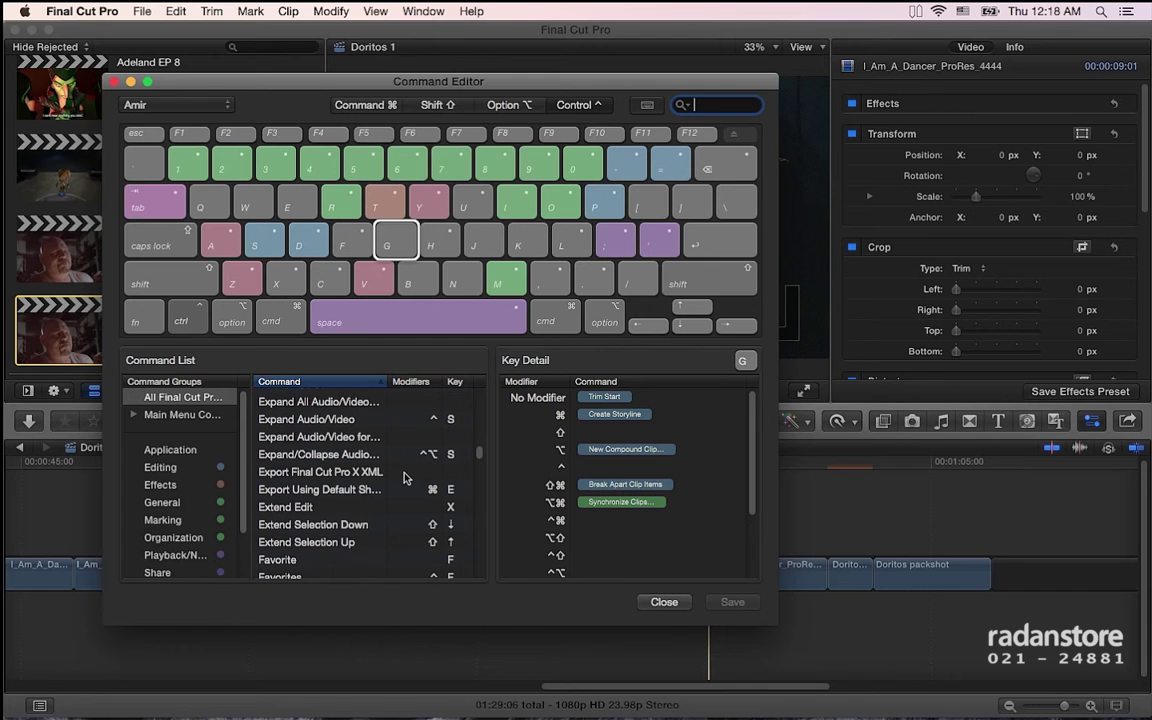
pyautogui.scroll(-3, 160, 508)
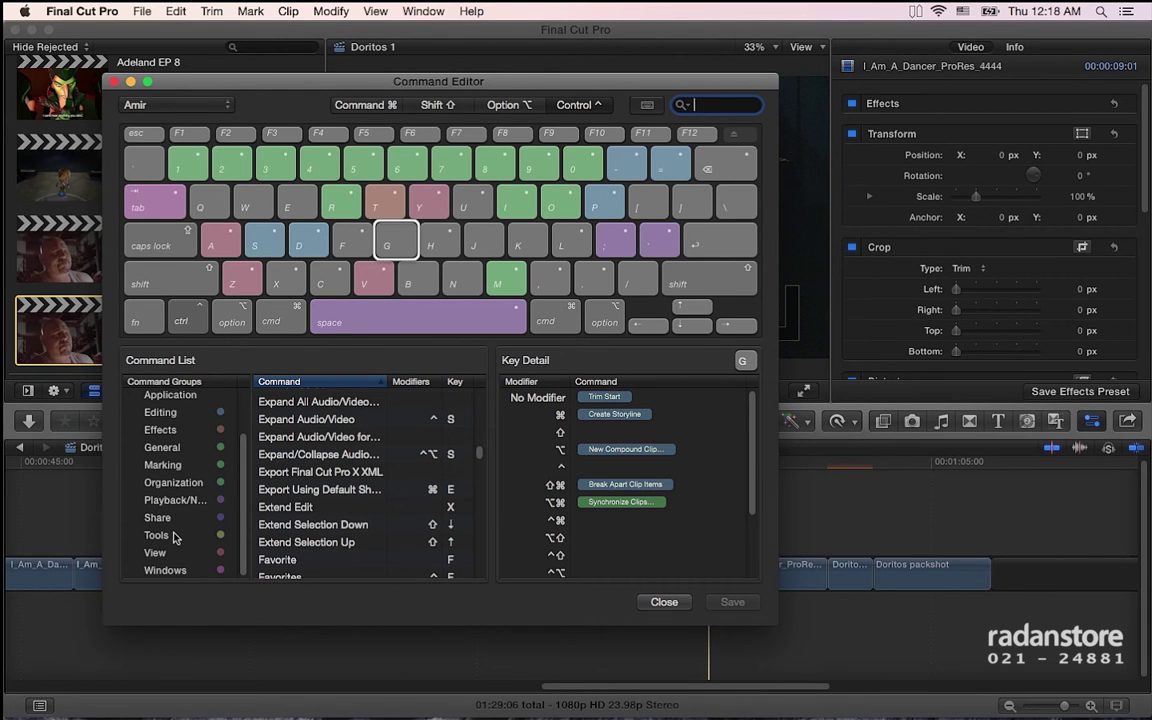
pyautogui.click(181, 518)
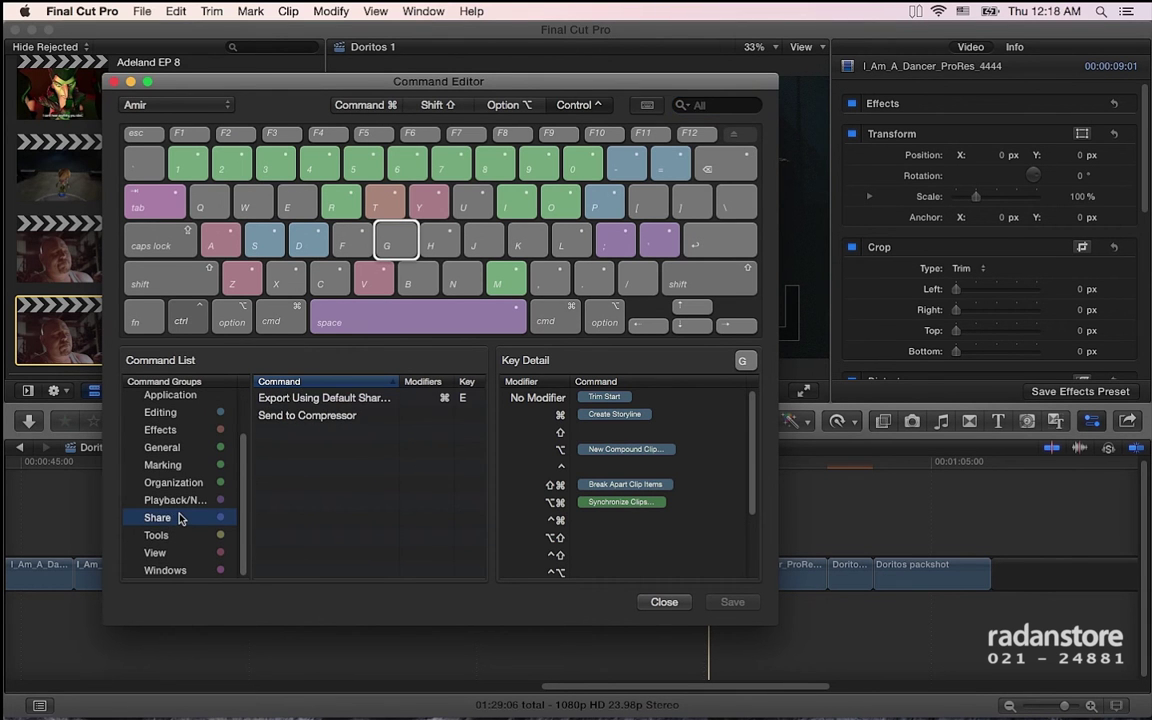
pyautogui.scroll(3, 181, 518)
pyautogui.scroll(-2, 181, 518)
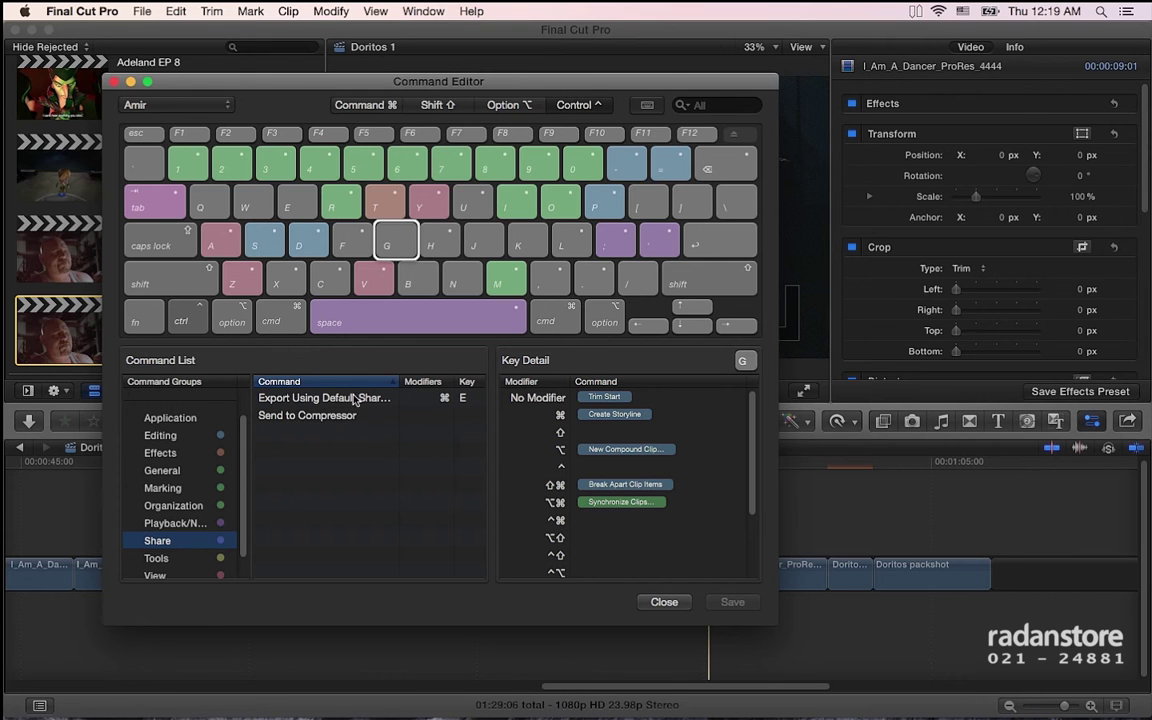
# Assign Send to Compressor to Control+G by dragging it onto the G key.
pyautogui.moveTo(320, 420); pyautogui.dragTo(398, 243)
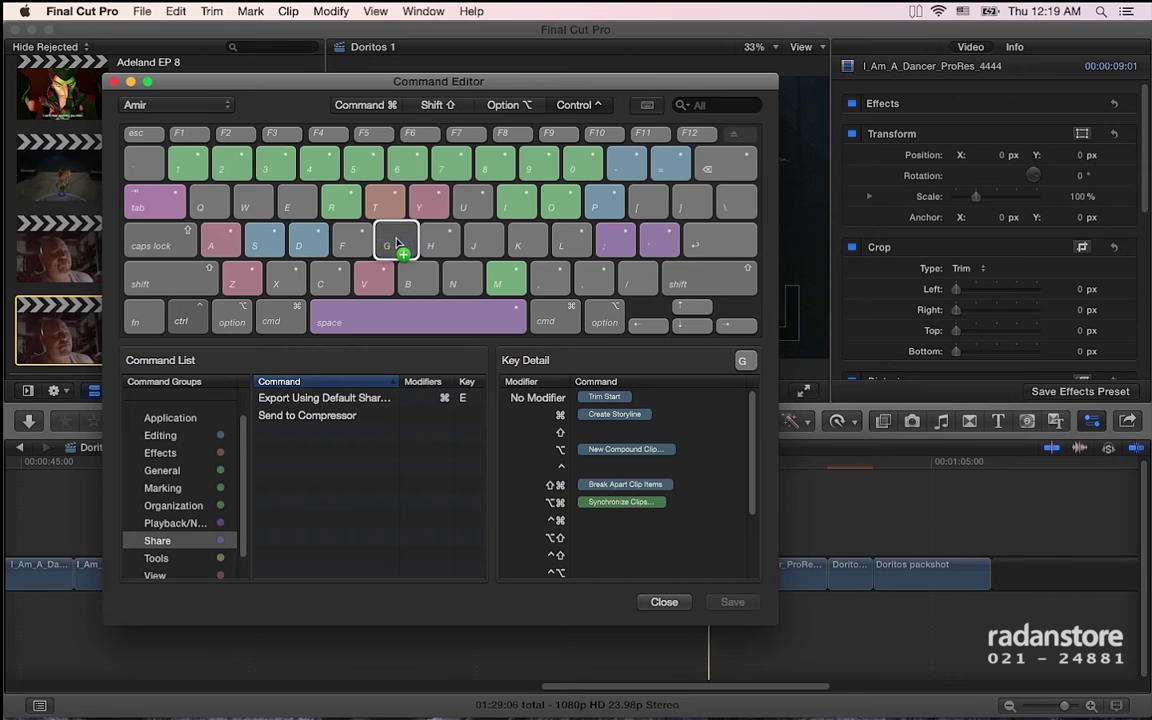
pyautogui.moveTo(397, 241); pyautogui.dragTo(397, 242)
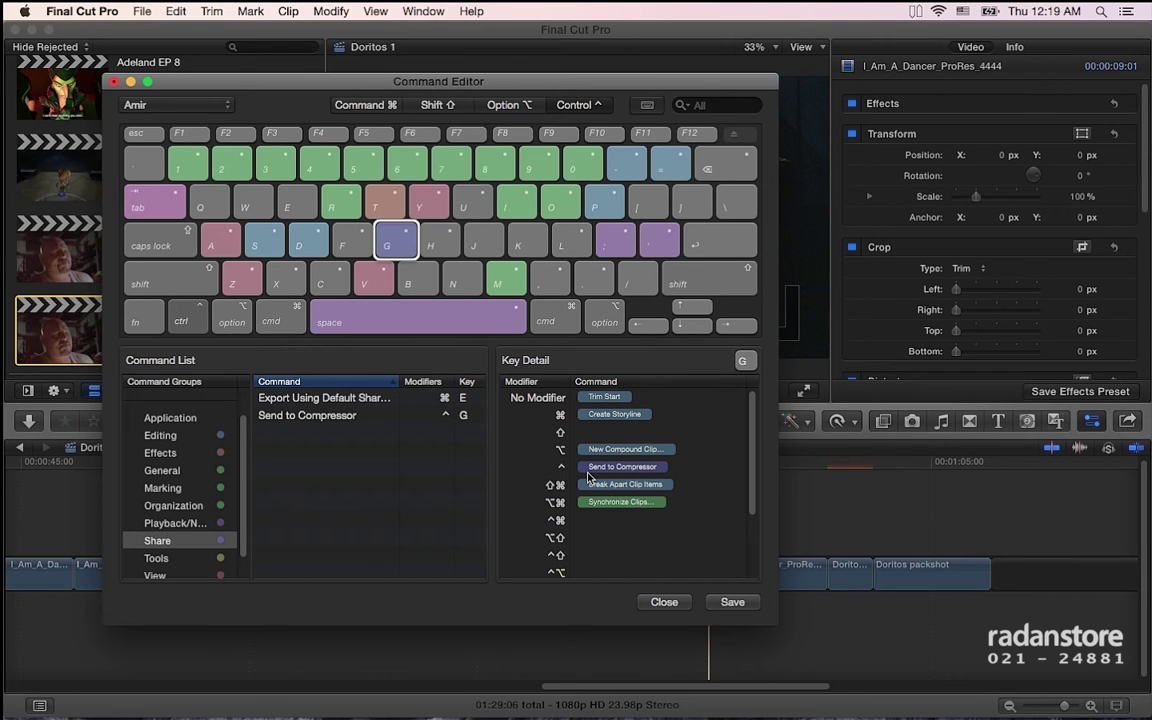
pyautogui.scroll(-1, 242, 530)
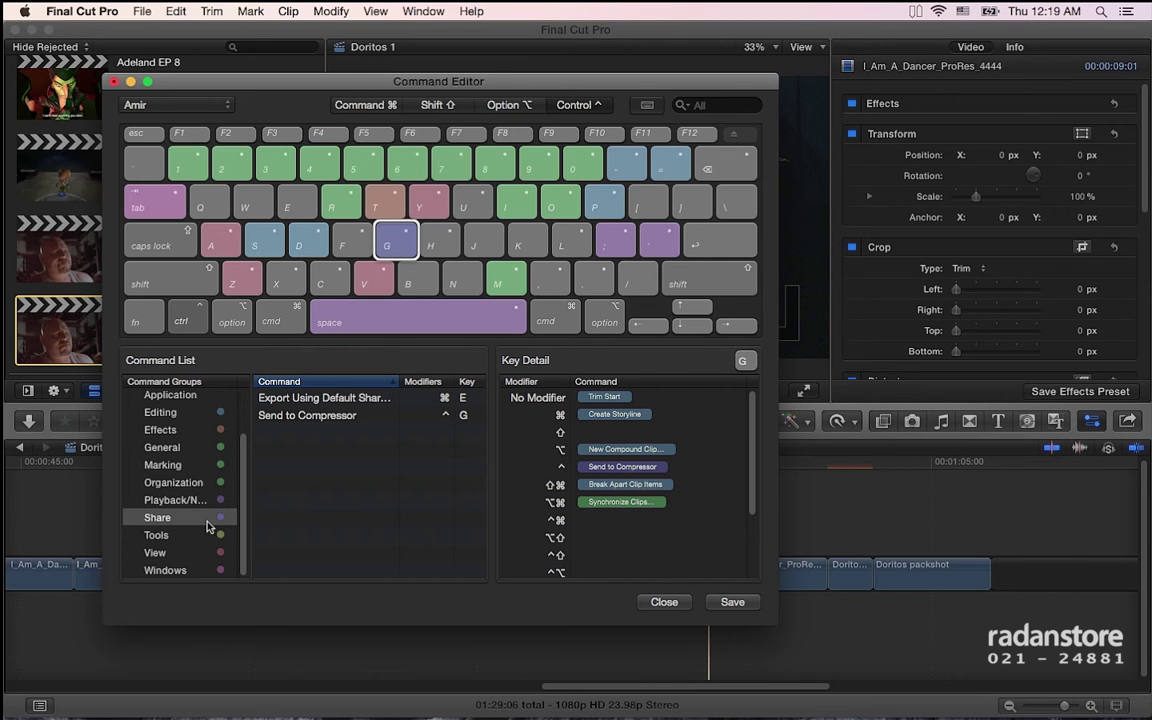
# Browse the Organization, View and Application command groups to review their assignments.
pyautogui.click(194, 484)
pyautogui.scroll(3, 194, 484)
pyautogui.scroll(-2, 191, 485)
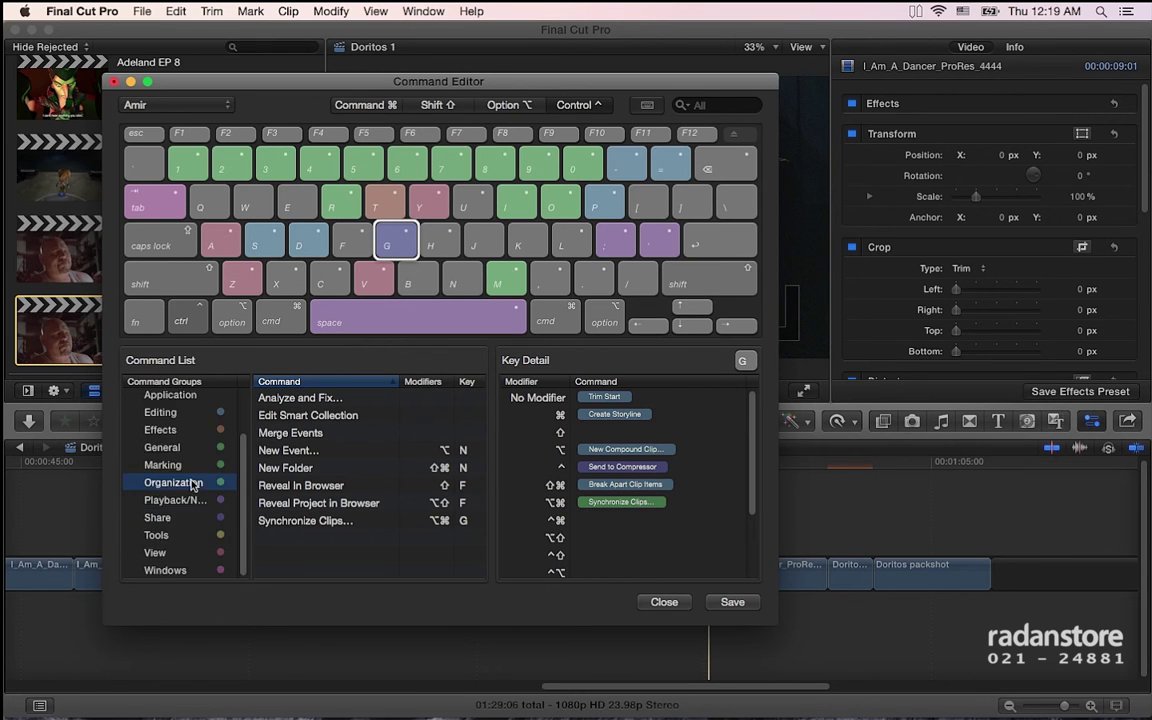
pyautogui.click(182, 554)
pyautogui.scroll(3, 165, 495)
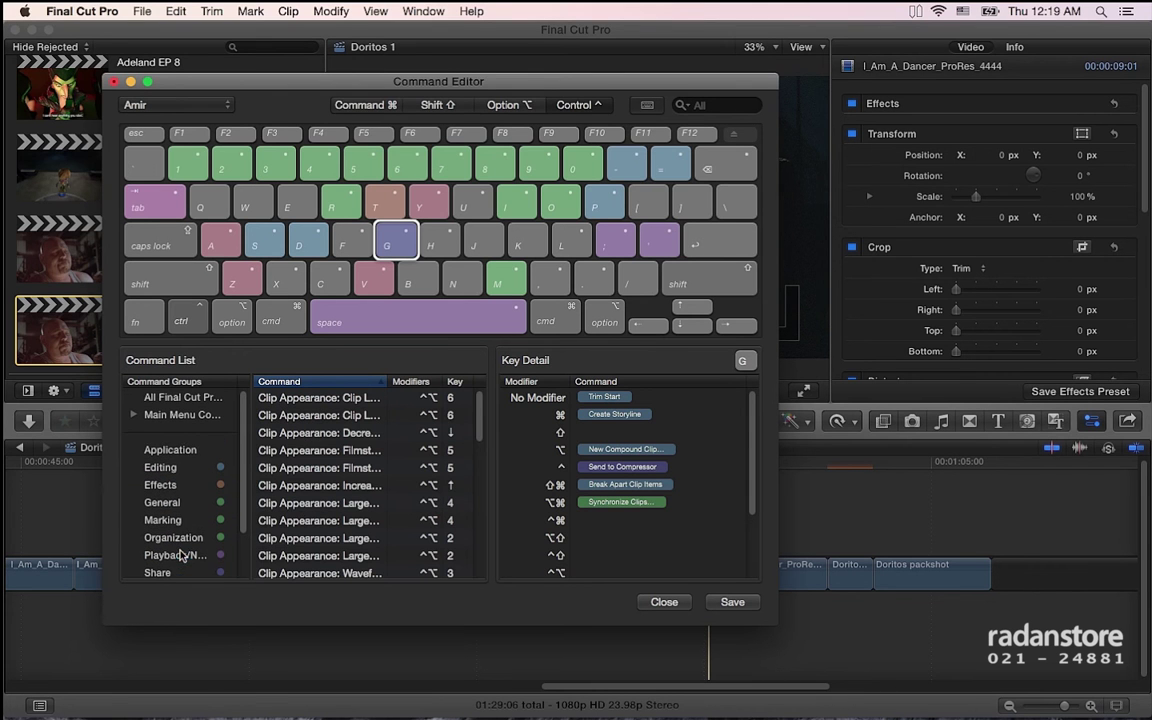
pyautogui.click(170, 452)
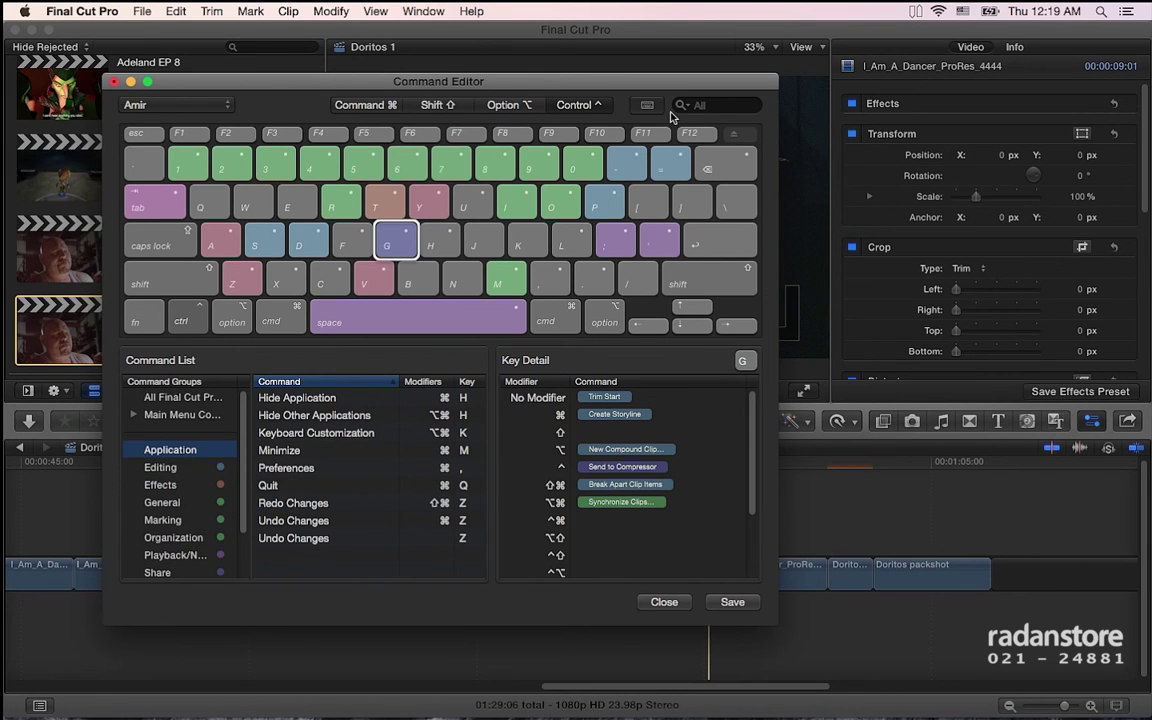
pyautogui.click(716, 104)
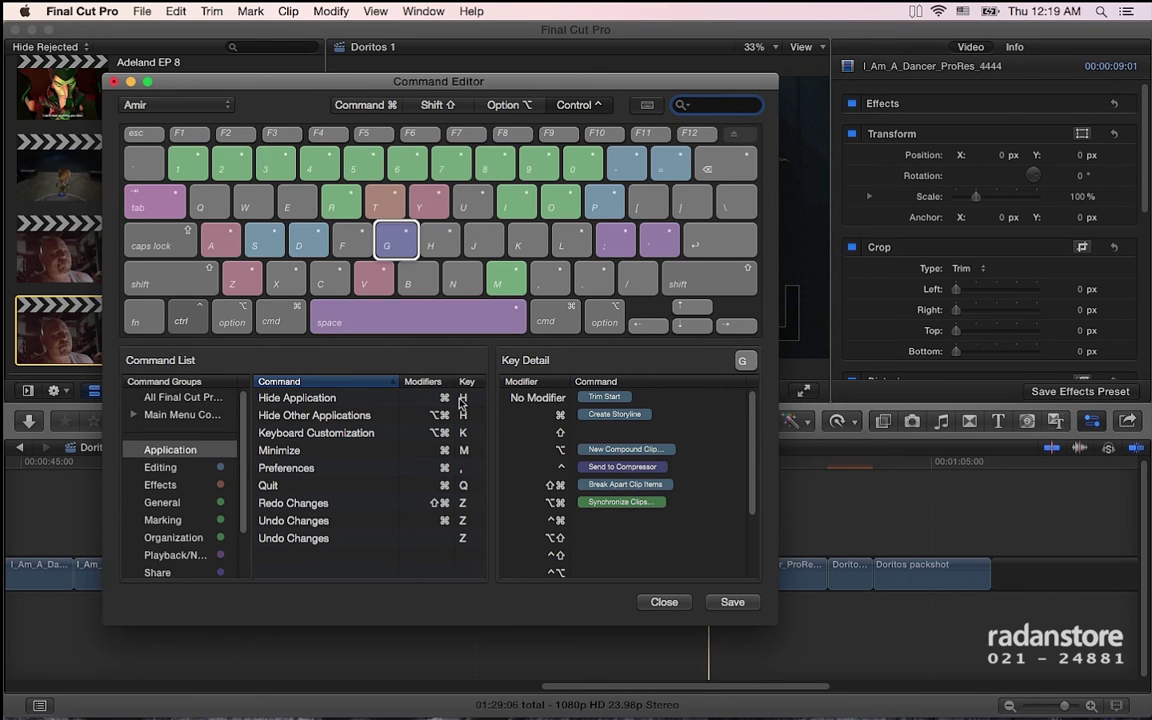
pyautogui.moveTo(606, 404)
pyautogui.mouseDown()
pyautogui.moveTo(766, 405)
pyautogui.moveTo(522, 362)
pyautogui.mouseUp()
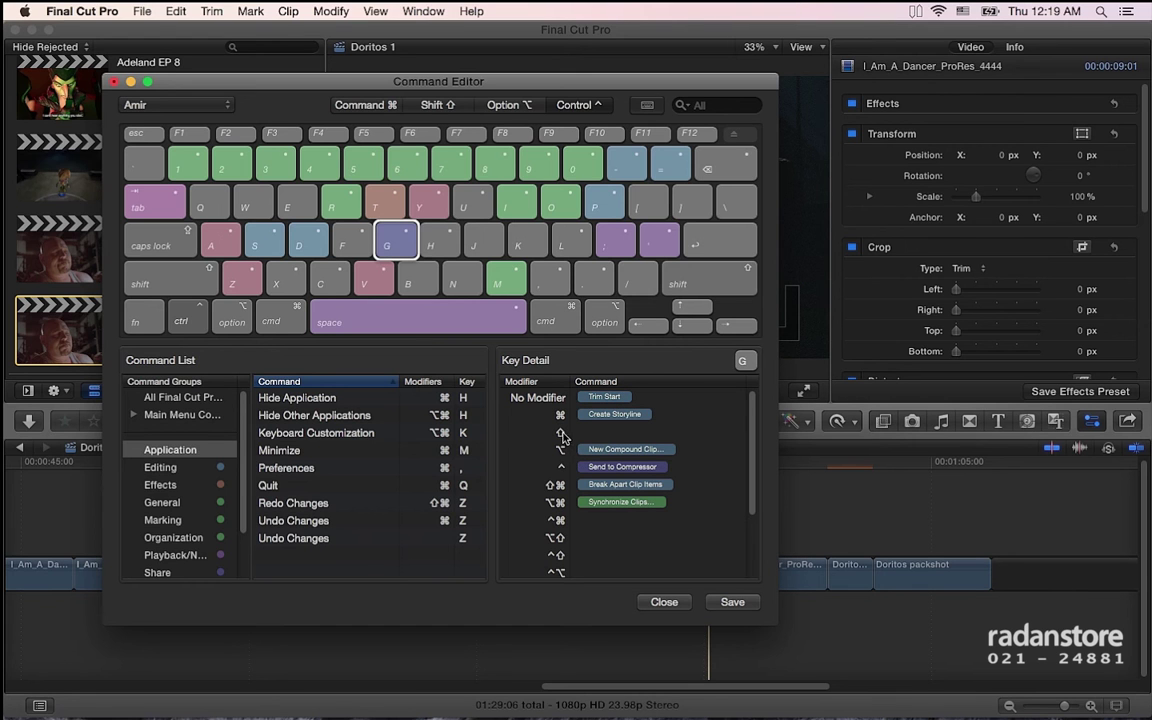
# Preview the Command and Option modifier layouts, then save the custom command set.
pyautogui.click(268, 320)
pyautogui.click(268, 320)
pyautogui.click(232, 320)
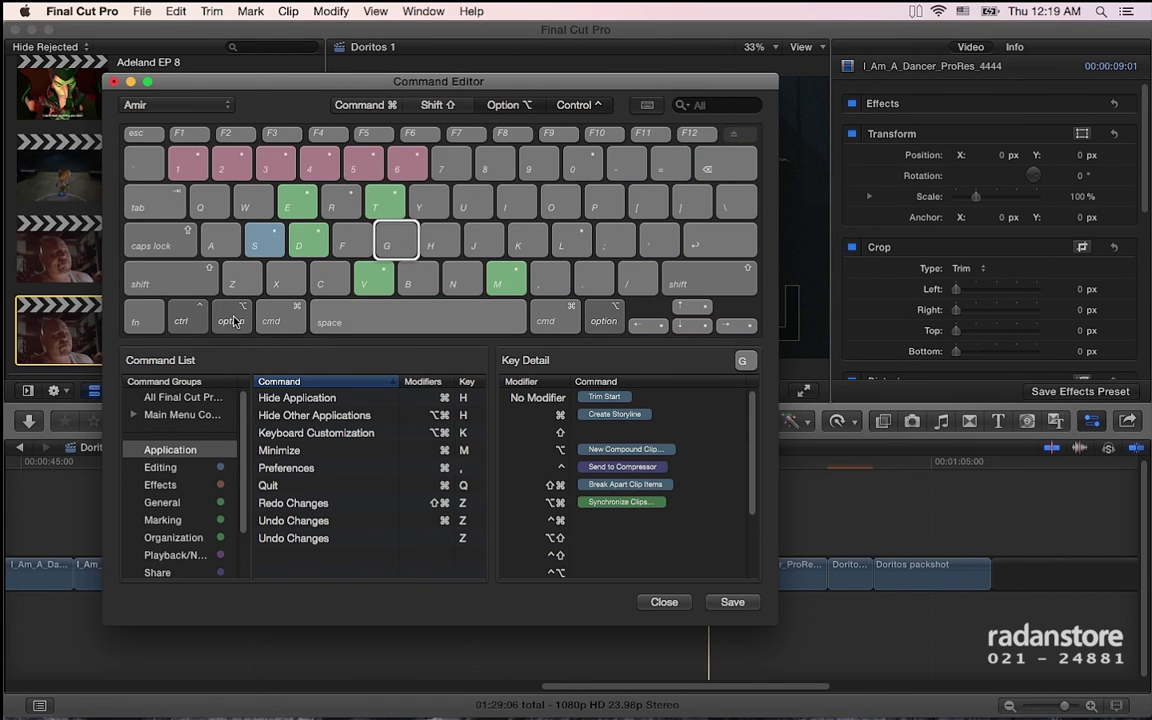
pyautogui.click(200, 320)
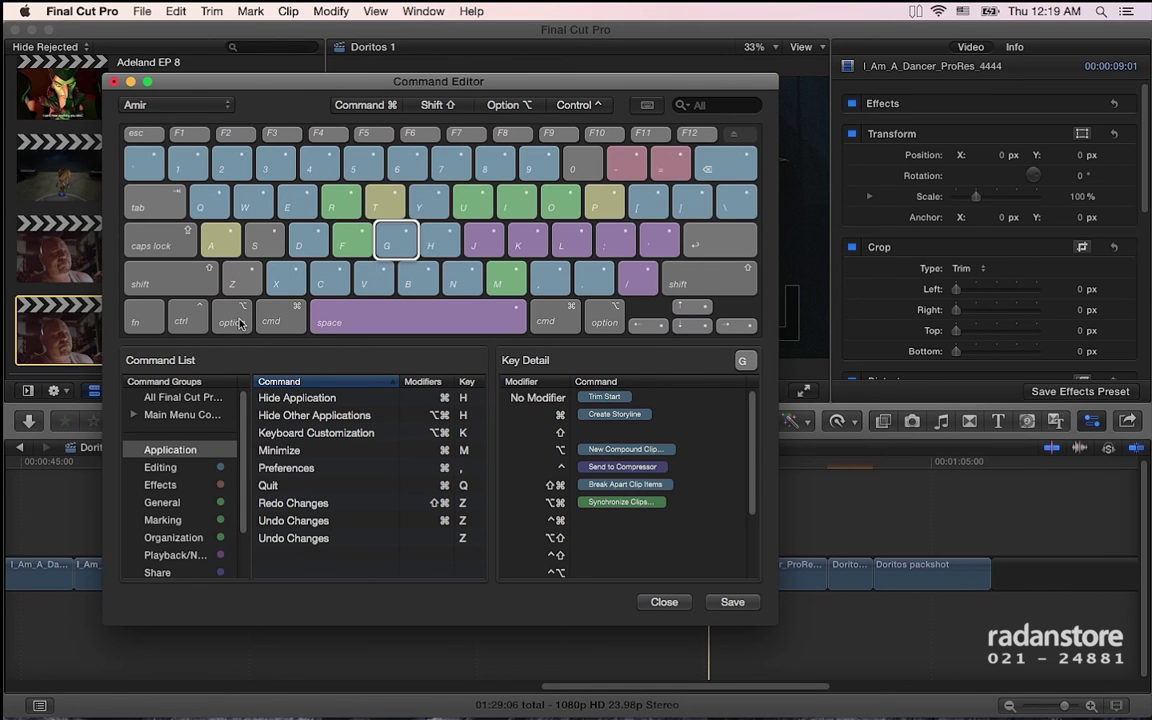
pyautogui.click(245, 320)
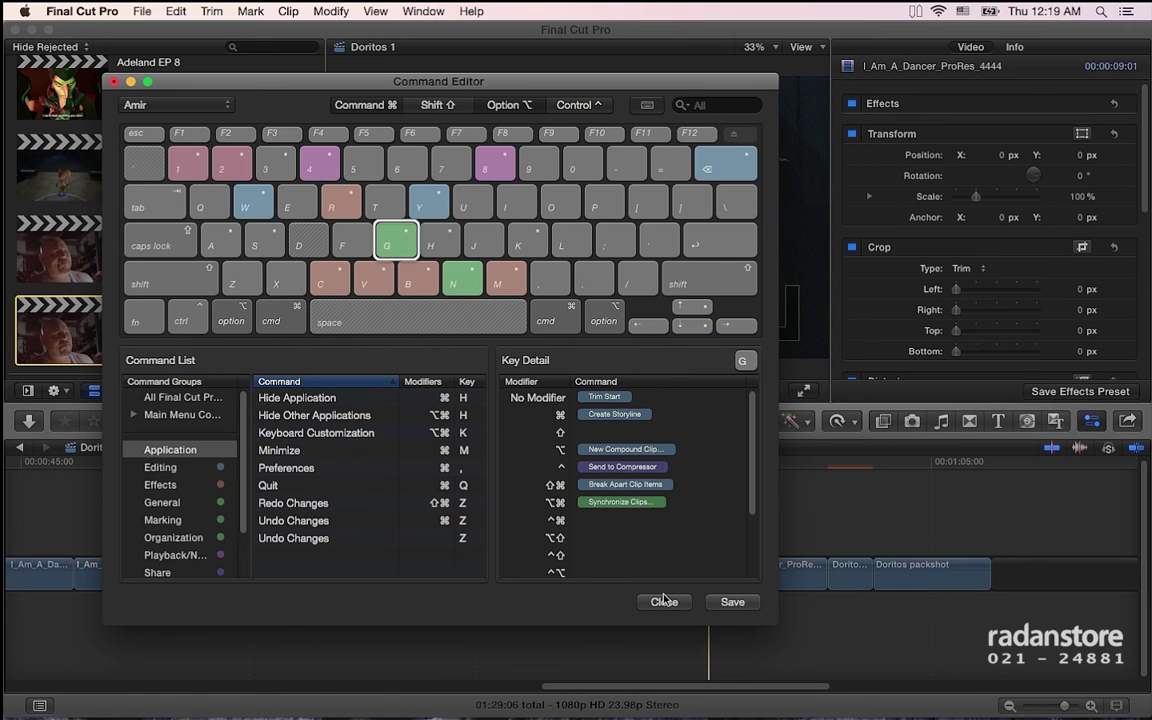
pyautogui.click(735, 602)
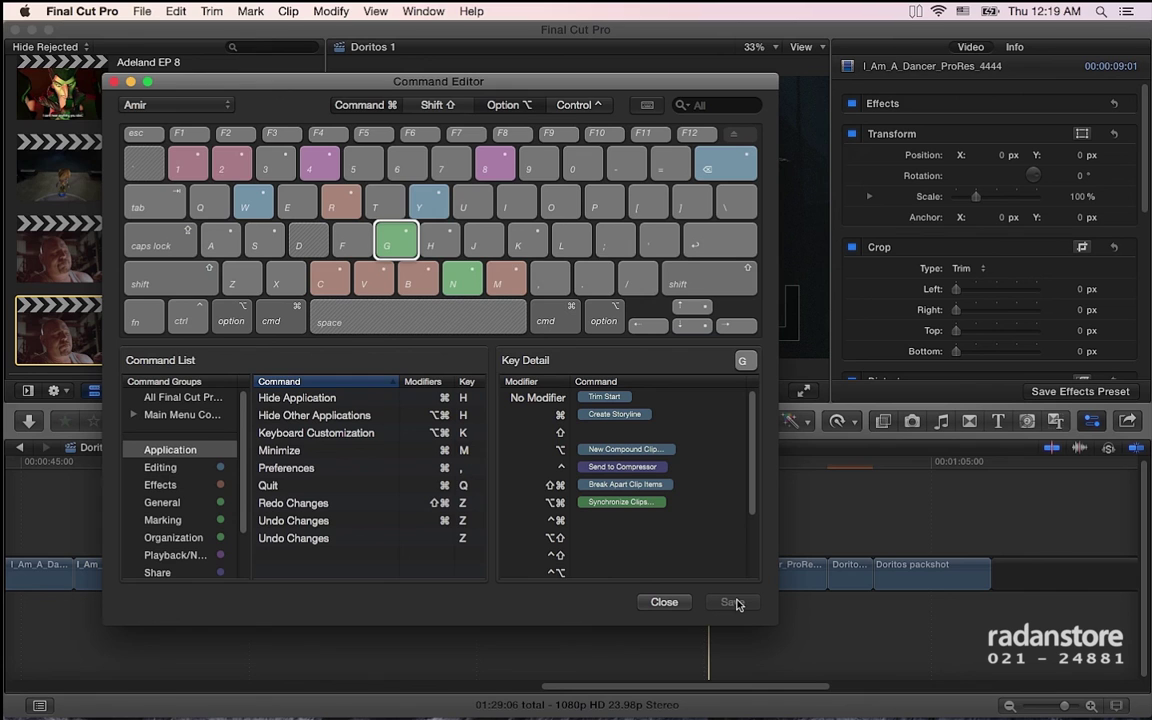